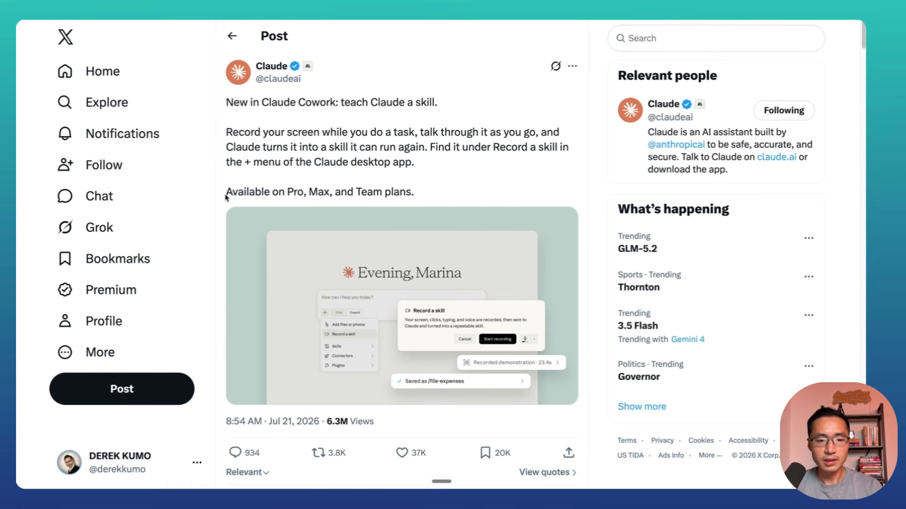
{"action": "left_click_drag", "start_coordinate": [226, 191], "coordinate": [415, 193]}
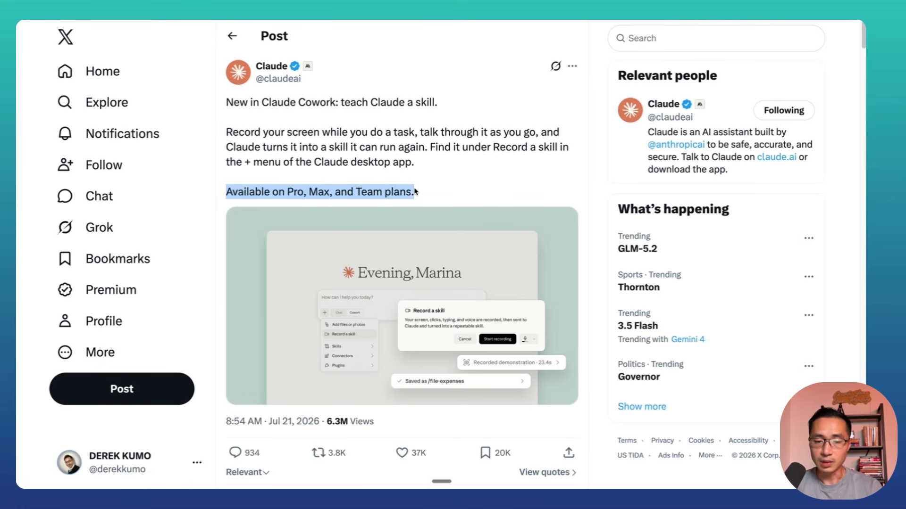
{"action": "left_click", "coordinate": [427, 193]}
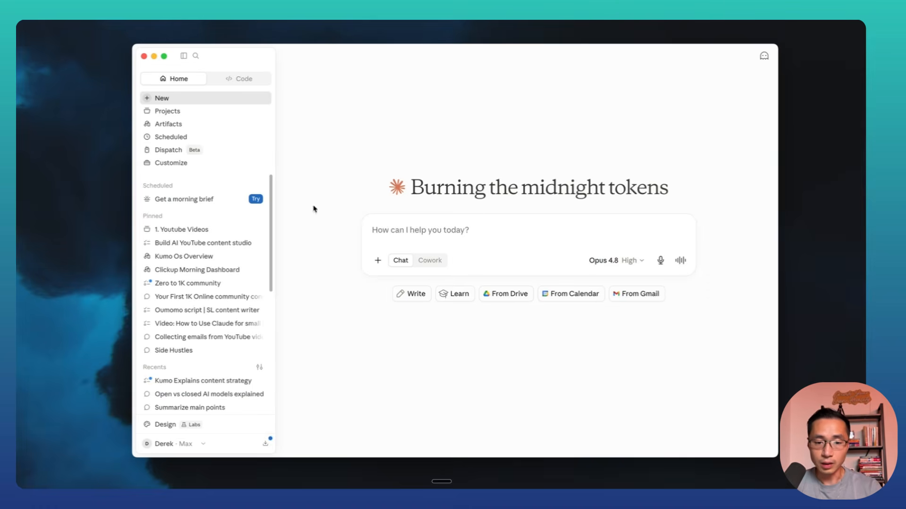
Set up Record a skill in Claude's Cowork mode with the System default microphone
{"action": "left_click", "coordinate": [431, 266]}
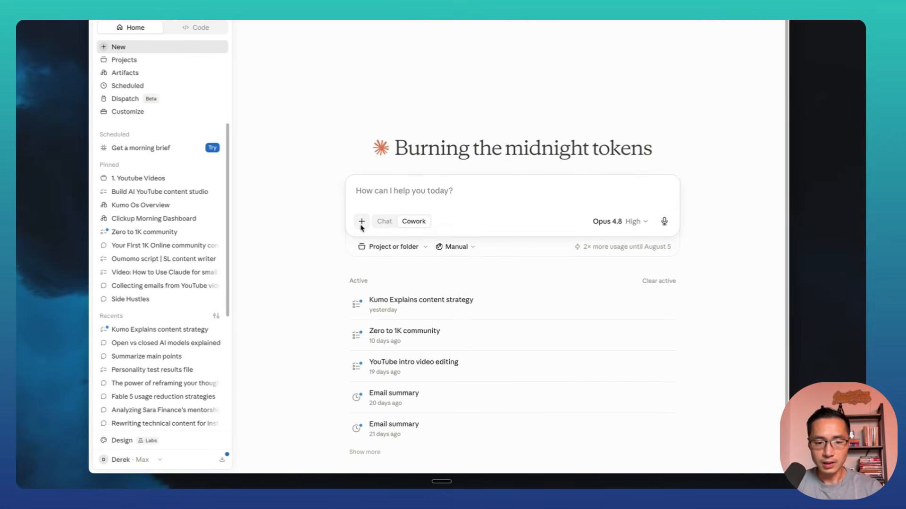
{"action": "left_click", "coordinate": [362, 226]}
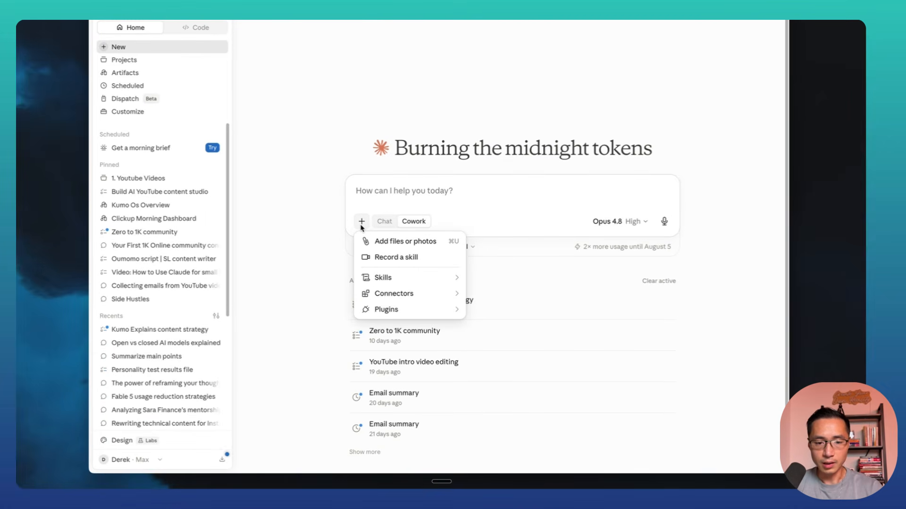
{"action": "left_click", "coordinate": [429, 258]}
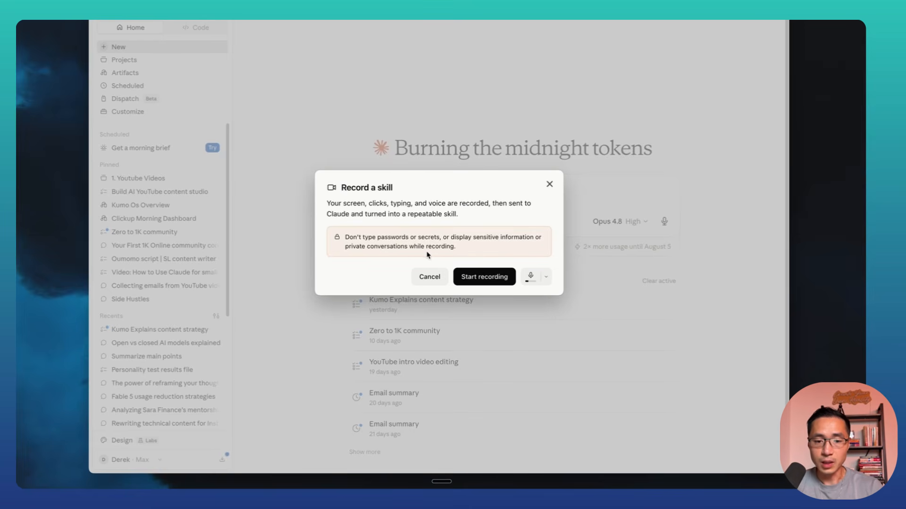
{"action": "left_click", "coordinate": [546, 277]}
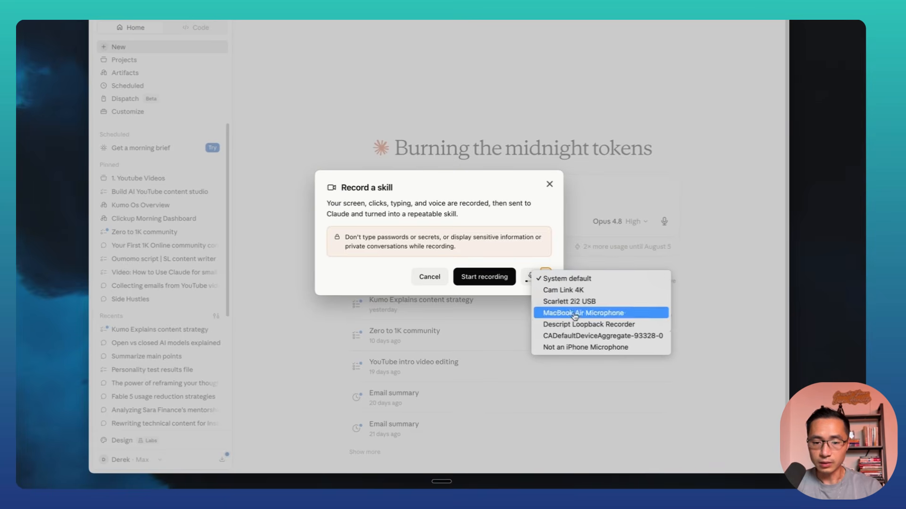
{"action": "left_click", "coordinate": [571, 279]}
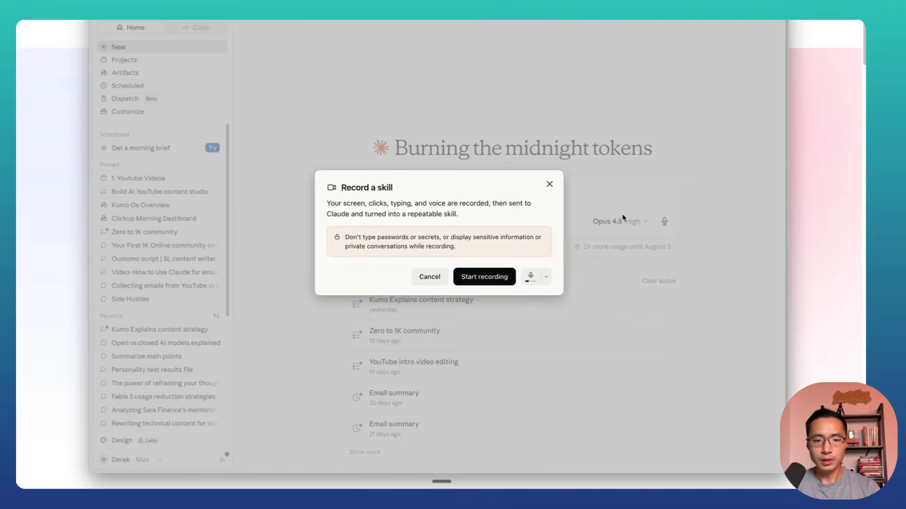
Start the skill recording and grant Claude the macOS Accessibility permission
{"action": "left_click", "coordinate": [482, 278]}
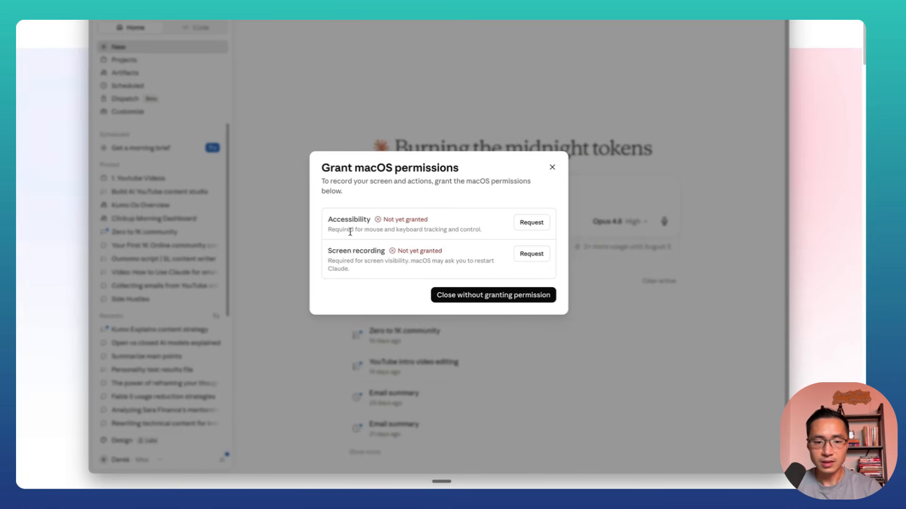
{"action": "left_click", "coordinate": [530, 224]}
{"action": "left_click", "coordinate": [486, 144]}
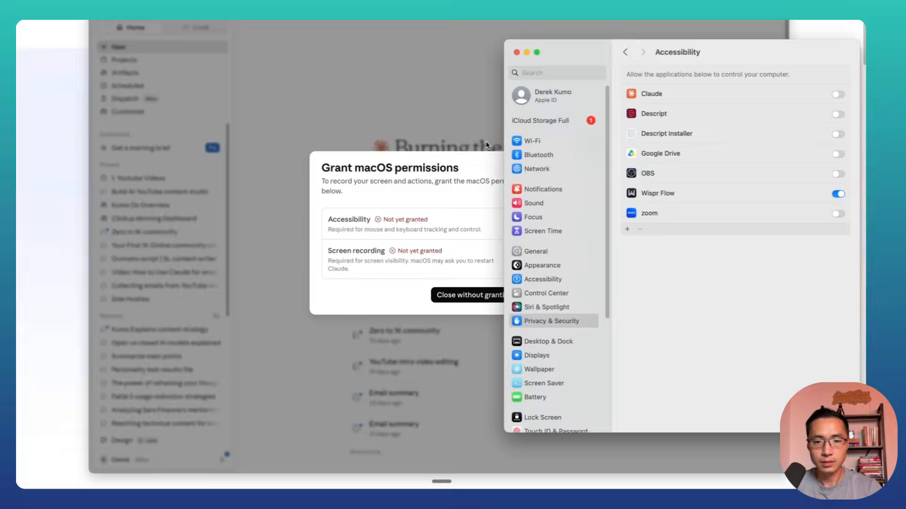
{"action": "left_click", "coordinate": [838, 95]}
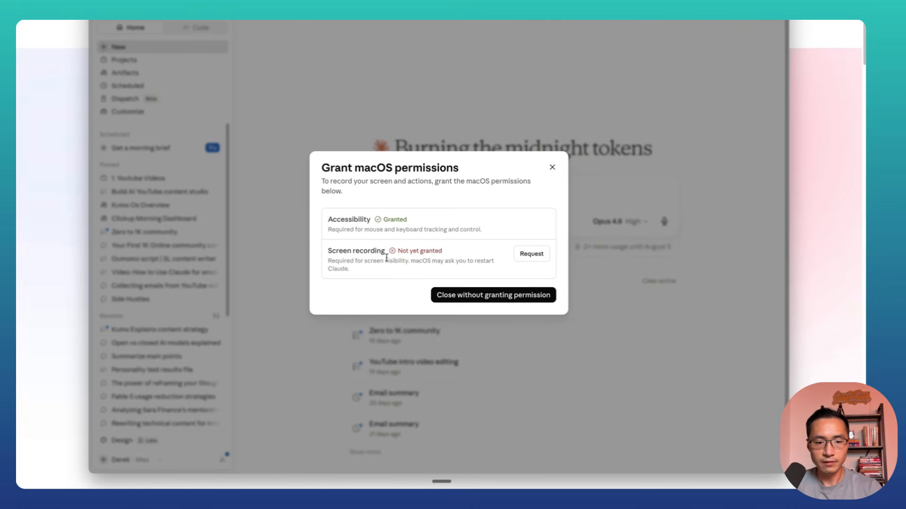
Grant Claude the macOS Screen & System Audio Recording permission, then quit and reopen Claude
{"action": "left_click", "coordinate": [528, 255]}
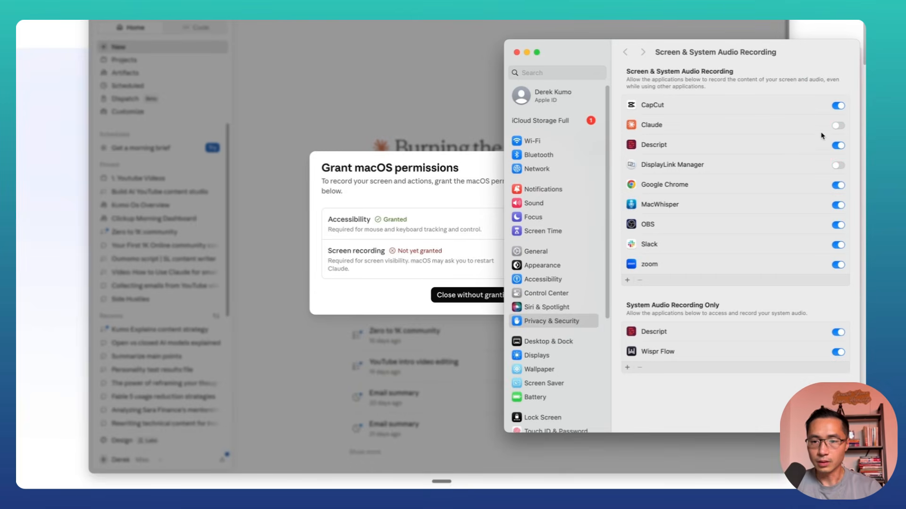
{"action": "left_click", "coordinate": [838, 126]}
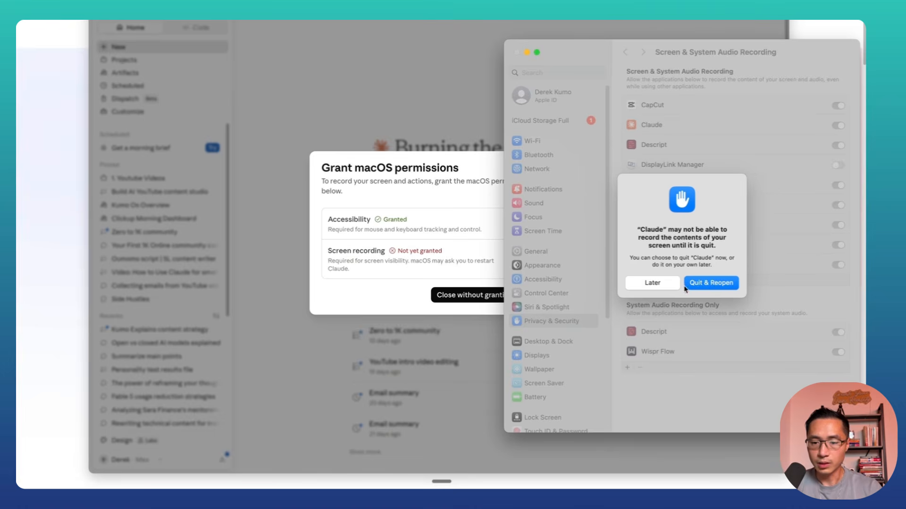
{"action": "left_click", "coordinate": [709, 285]}
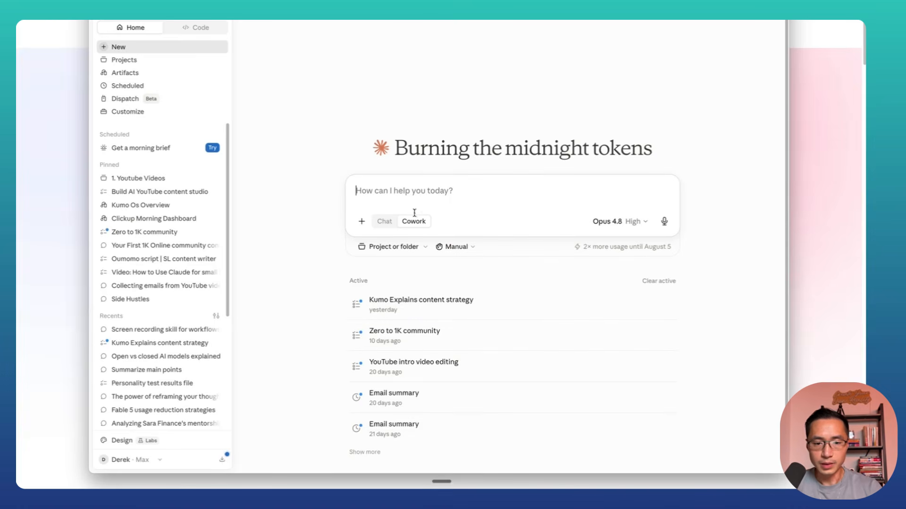
Start a new Record a skill session from Claude's Cowork mode
{"action": "left_click", "coordinate": [413, 224]}
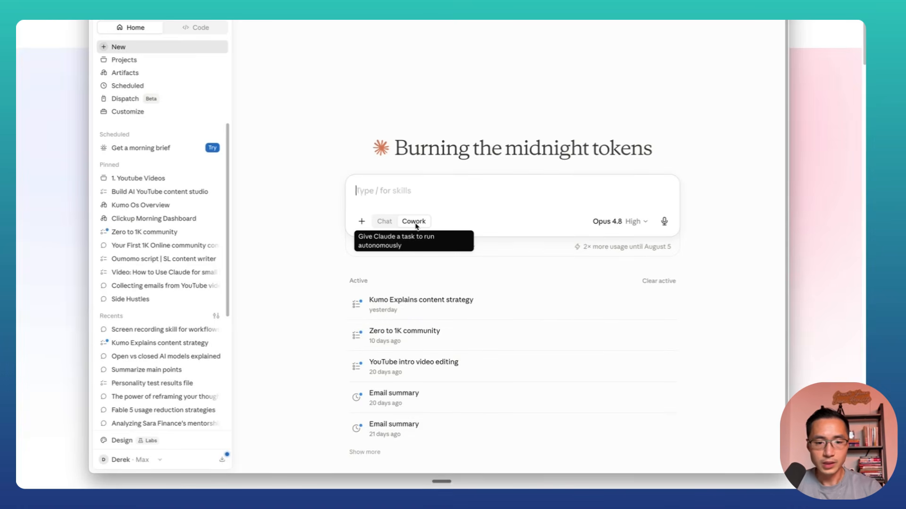
{"action": "left_click", "coordinate": [362, 221]}
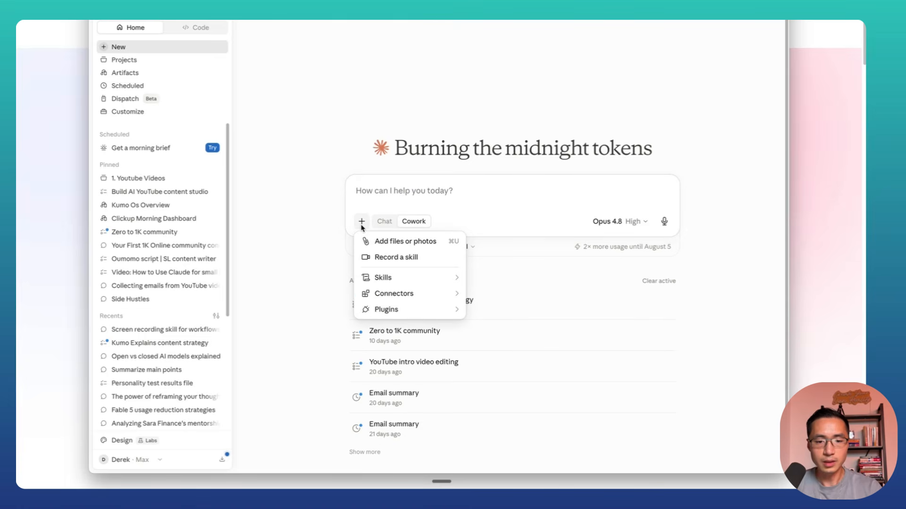
{"action": "left_click", "coordinate": [409, 259]}
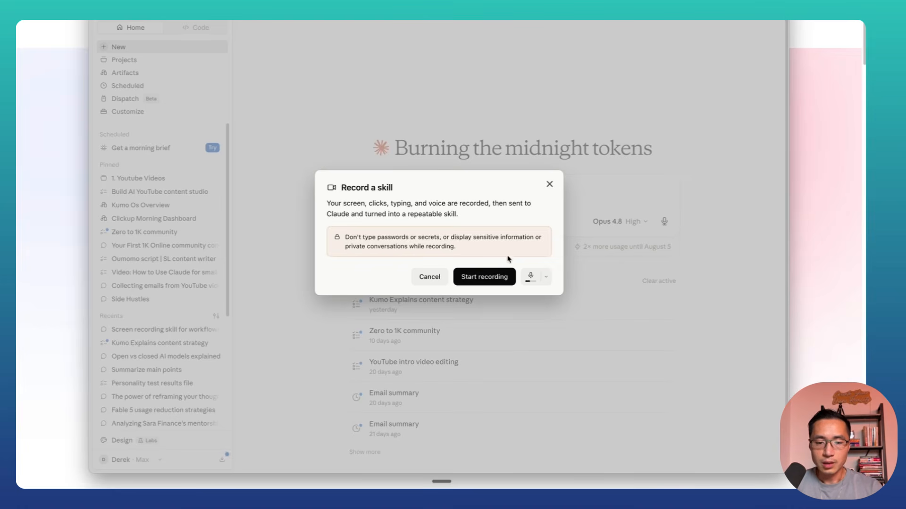
{"action": "left_click", "coordinate": [507, 276]}
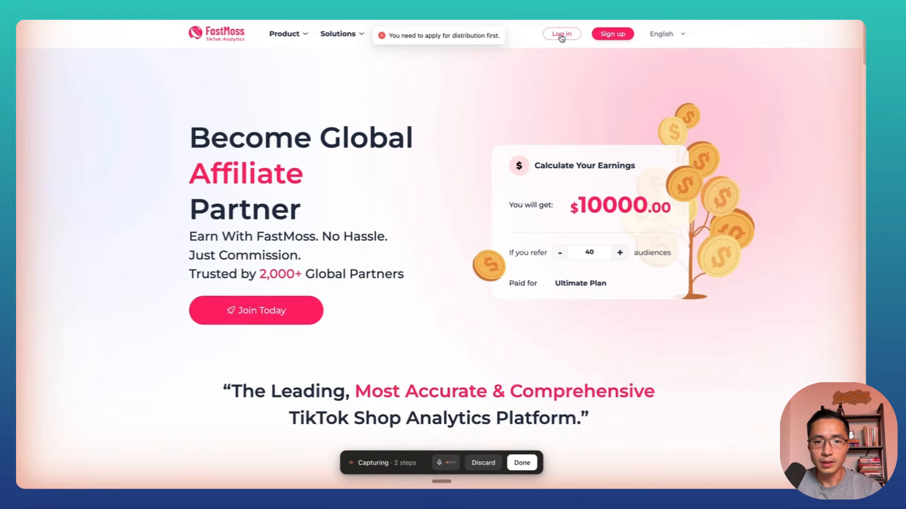
Log in to the FastMoss affiliate account from its partner page
{"action": "left_click", "coordinate": [560, 33]}
{"action": "left_click", "coordinate": [504, 295]}
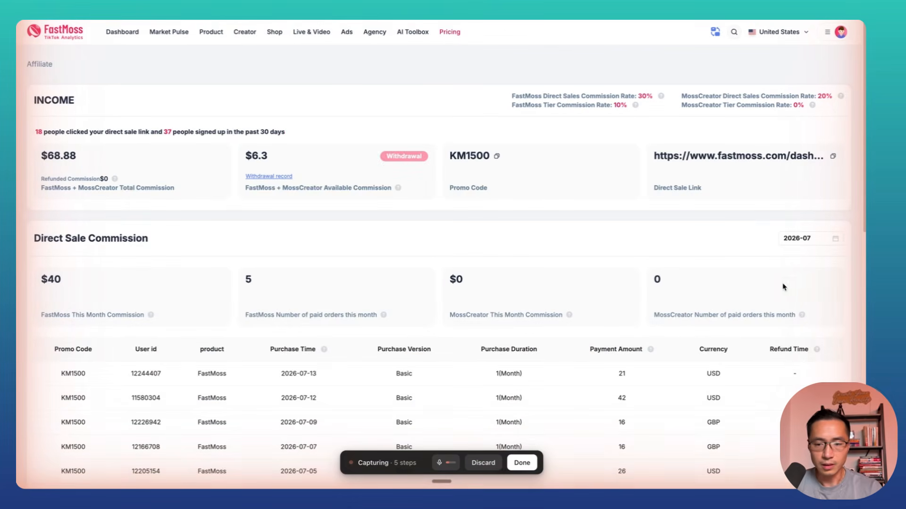
Copy the earliest FastMoss purchase date, 2026-07-05, into cell A2 of the Google Sheets spreadsheet and enter the header Date in A1
{"action": "scroll", "coordinate": [784, 286], "scroll_direction": "down", "scroll_amount": 2}
{"action": "mouse_move", "coordinate": [818, 349]}
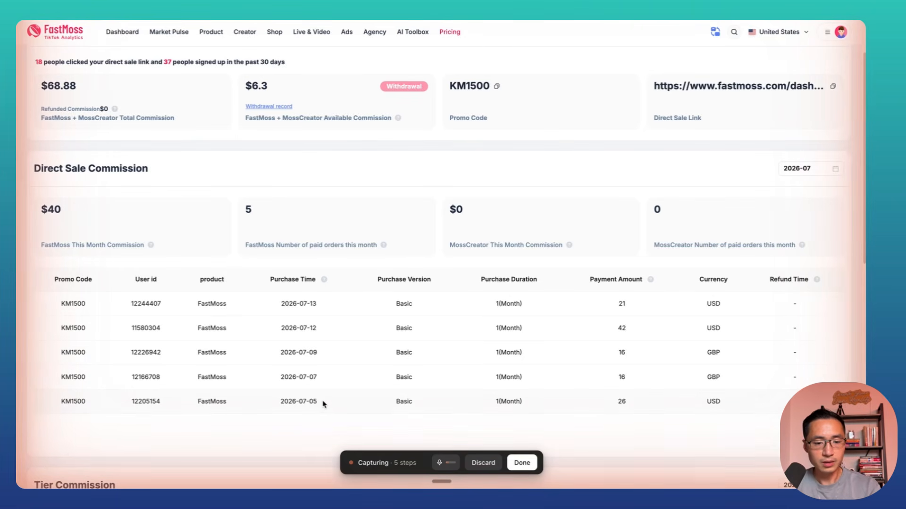
{"action": "left_click_drag", "start_coordinate": [324, 402], "coordinate": [277, 405]}
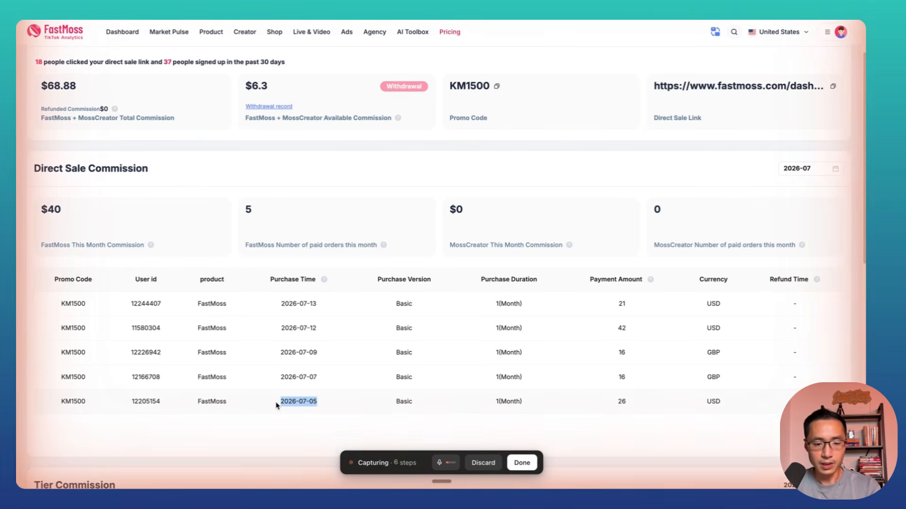
{"action": "key", "text": "ctrl+c"}
{"action": "key", "text": "ctrl+Tab"}
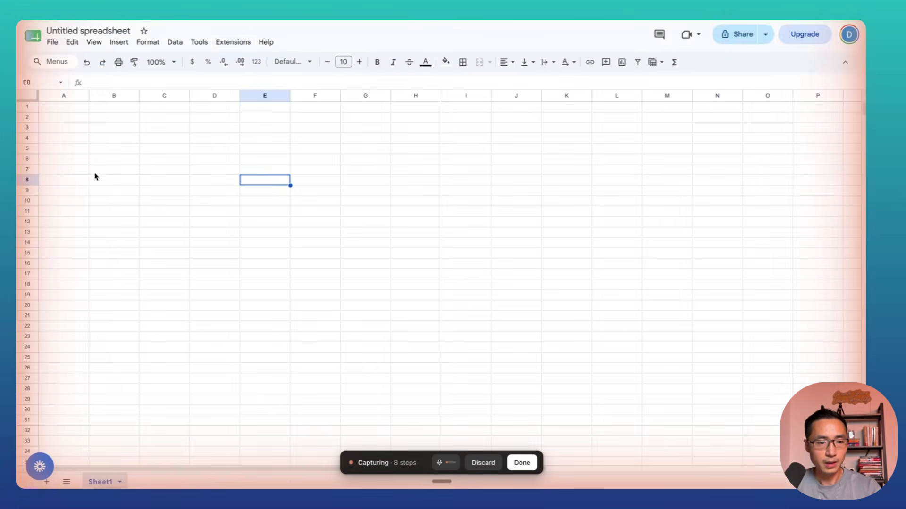
{"action": "left_click", "coordinate": [66, 120]}
{"action": "key", "text": "ctrl+v"}
{"action": "left_click", "coordinate": [66, 110]}
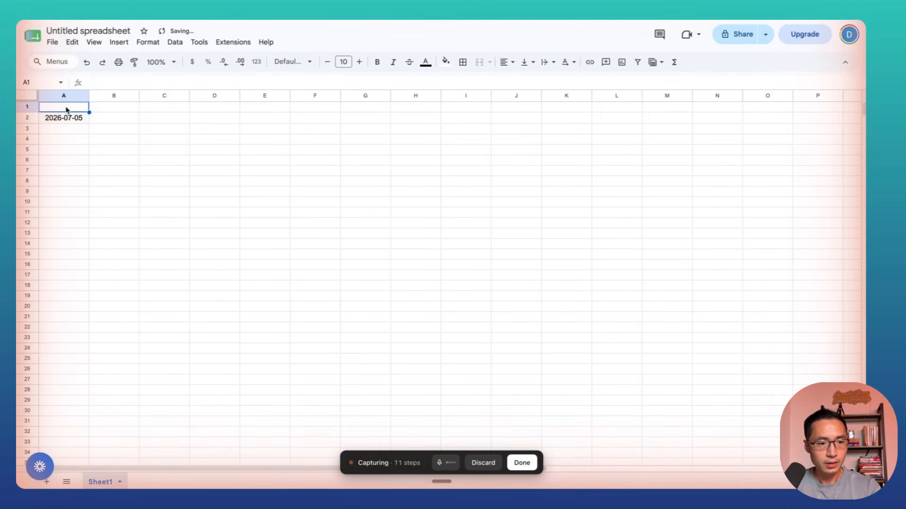
{"action": "type", "text": "Date"}
Copy the 2026-07-05 order's payment amount of 26 from FastMoss into cell B2 and enter the header Commission in B1
{"action": "key", "text": "ctrl+shift+Tab"}
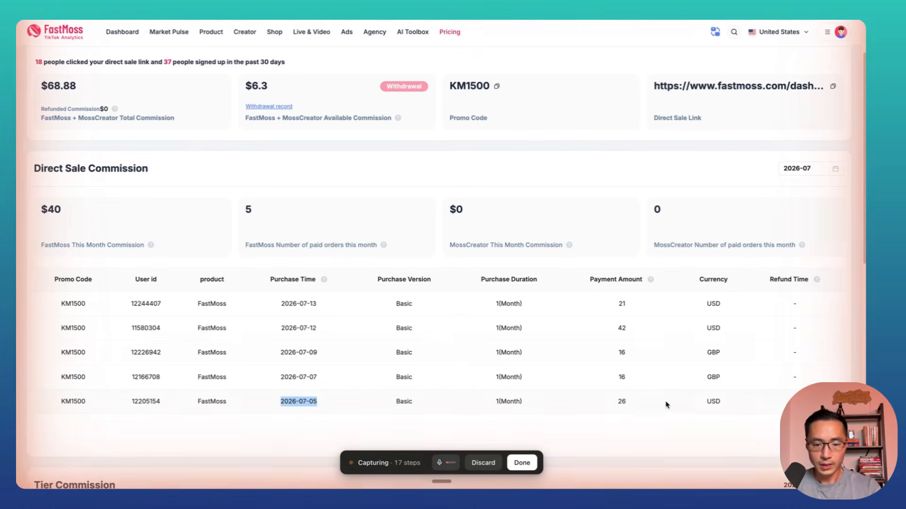
{"action": "double_click", "coordinate": [620, 403]}
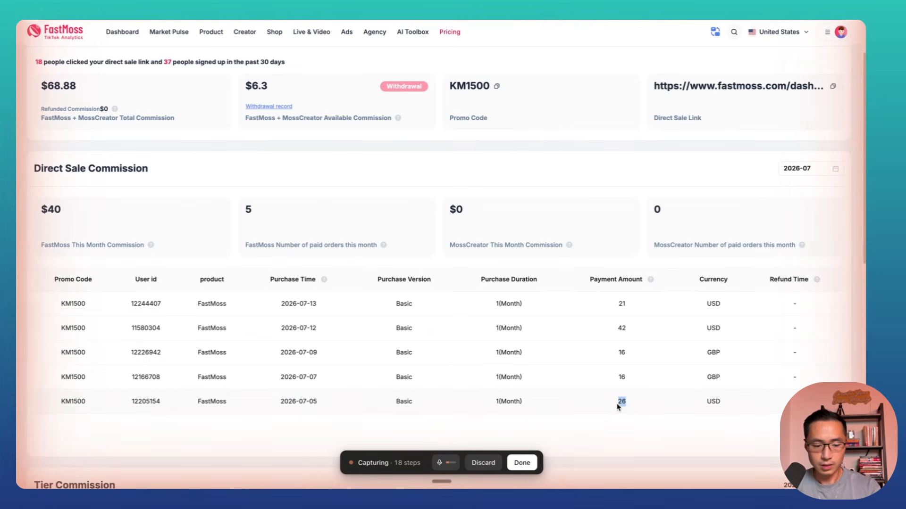
{"action": "key", "text": "ctrl+c"}
{"action": "key", "text": "ctrl+Tab"}
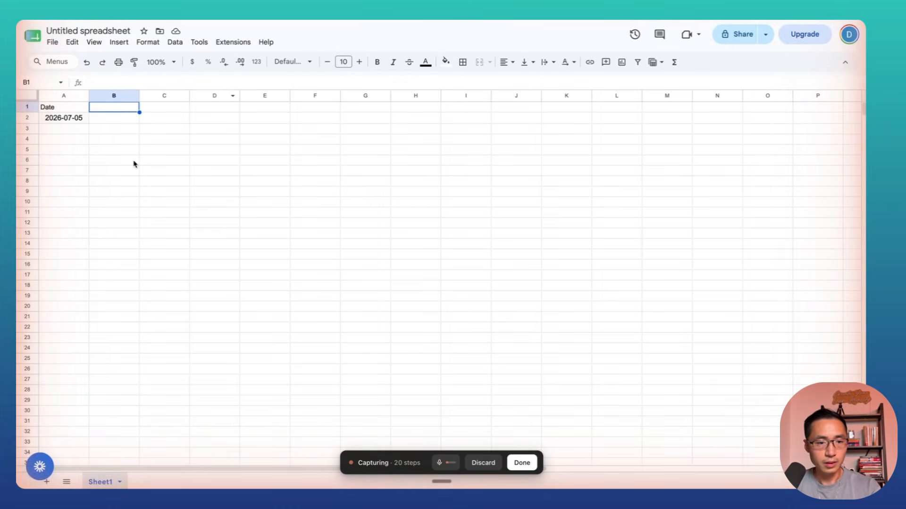
{"action": "left_click", "coordinate": [124, 119]}
{"action": "key", "text": "ctrl+v"}
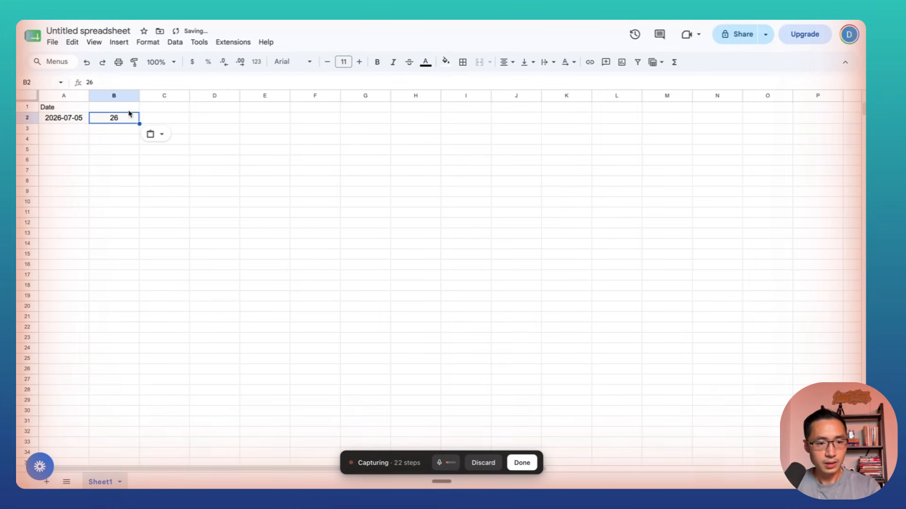
{"action": "left_click", "coordinate": [130, 108]}
{"action": "type", "text": "Commission"}
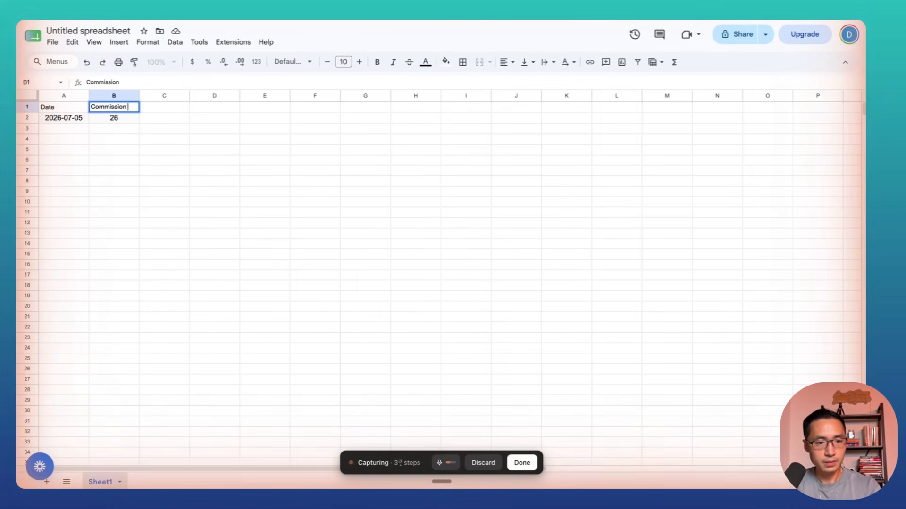
Copy the purchase date 2026-07-07 from the FastMoss commission table into cell A3 of the spreadsheet
{"action": "key", "text": "ctrl+Tab"}
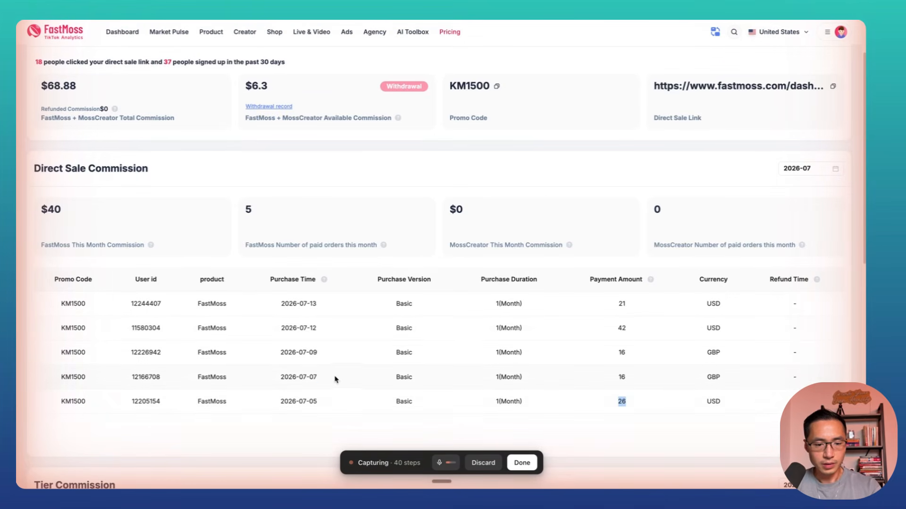
{"action": "left_click_drag", "start_coordinate": [317, 377], "coordinate": [280, 378]}
{"action": "right_click", "coordinate": [284, 379]}
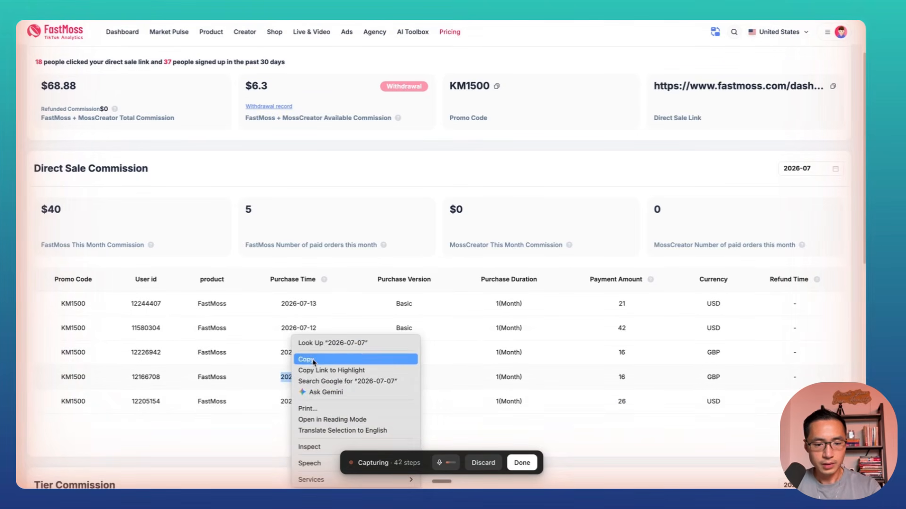
{"action": "left_click", "coordinate": [293, 358]}
{"action": "key", "text": "ctrl+Tab"}
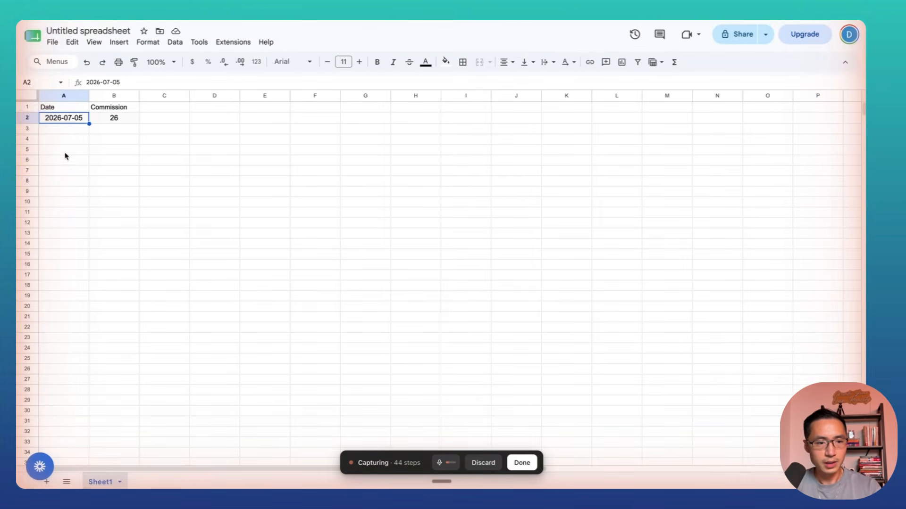
{"action": "left_click", "coordinate": [63, 128]}
{"action": "key", "text": "ctrl+v"}
{"action": "left_click", "coordinate": [63, 182]}
Copy the 2026-07-07 order's GBP payment amount from FastMoss and convert 16 pounds sterling to US dollars with Google's currency converter
{"action": "key", "text": "ctrl+Tab"}
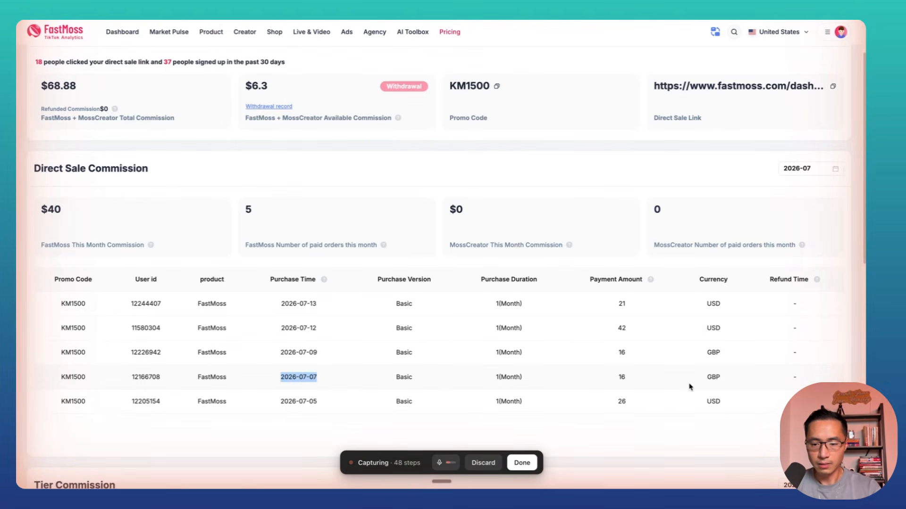
{"action": "double_click", "coordinate": [715, 378]}
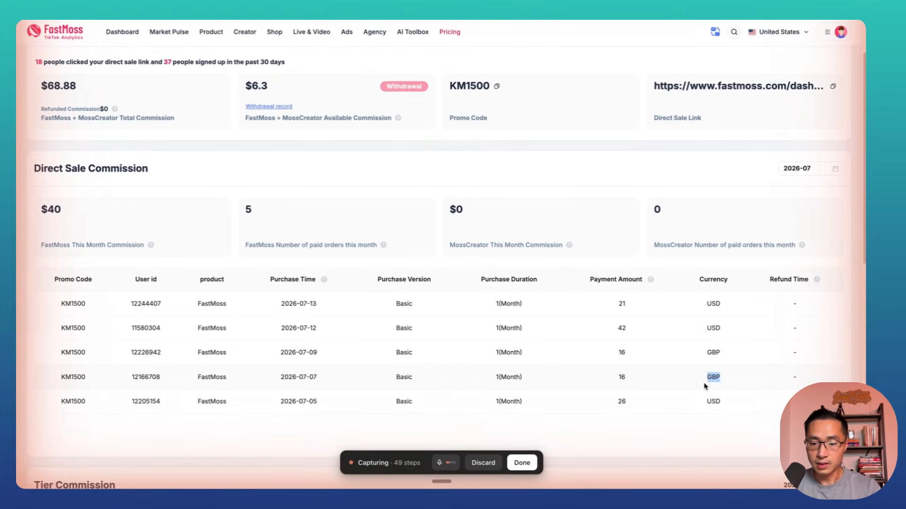
{"action": "left_click", "coordinate": [709, 387]}
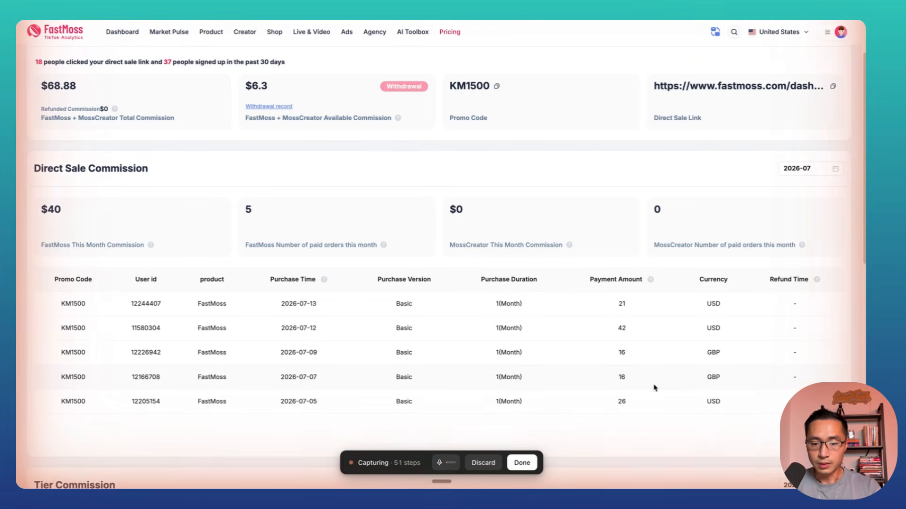
{"action": "left_click_drag", "start_coordinate": [628, 382], "coordinate": [612, 382]}
{"action": "key", "text": "super+c"}
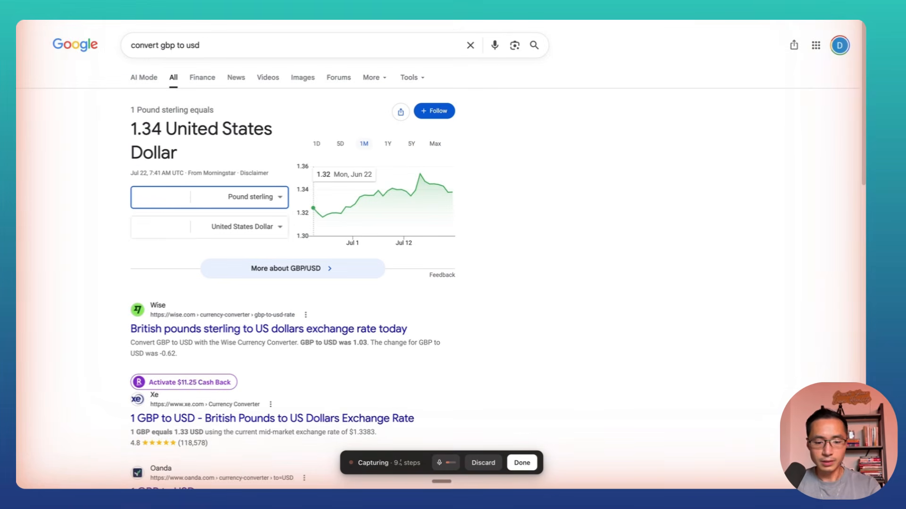
{"action": "key", "text": "super+v"}
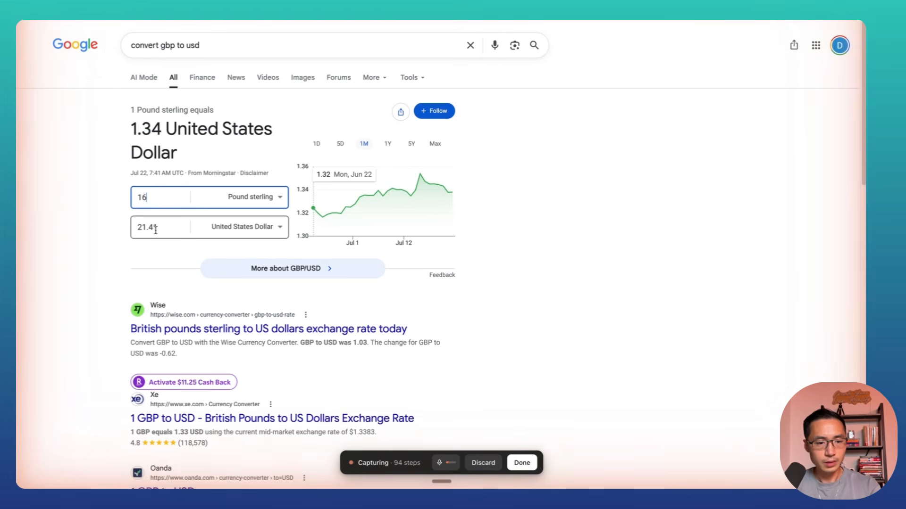
Copy the whole-dollar amount 21 from the currency converter's US dollar result into cell B3 of the Google Sheets spreadsheet
{"action": "left_click_drag", "start_coordinate": [147, 227], "coordinate": [133, 227]}
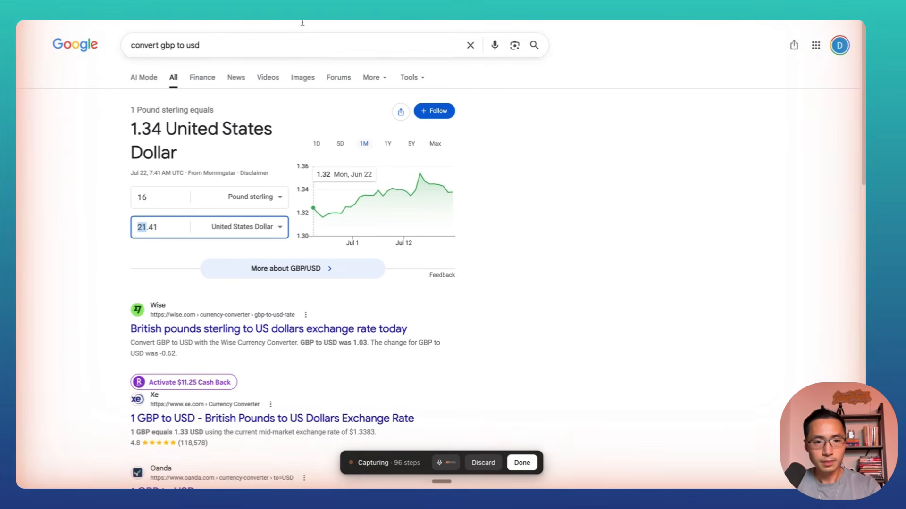
{"action": "left_click", "coordinate": [283, 10]}
{"action": "left_click", "coordinate": [119, 133]}
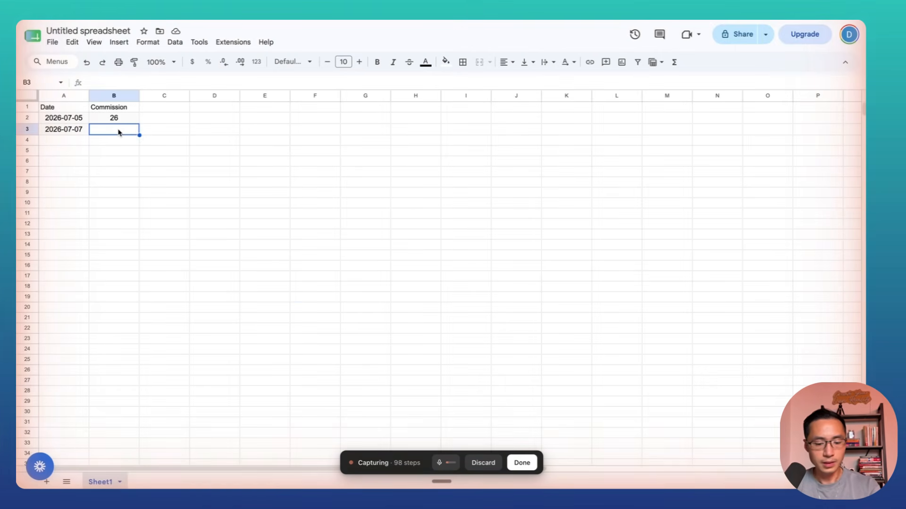
{"action": "key", "text": "super+v"}
{"action": "left_click", "coordinate": [122, 148]}
Right-align the Commission column and format its amounts as dollar currency without decimal places
{"action": "left_click", "coordinate": [500, 66]}
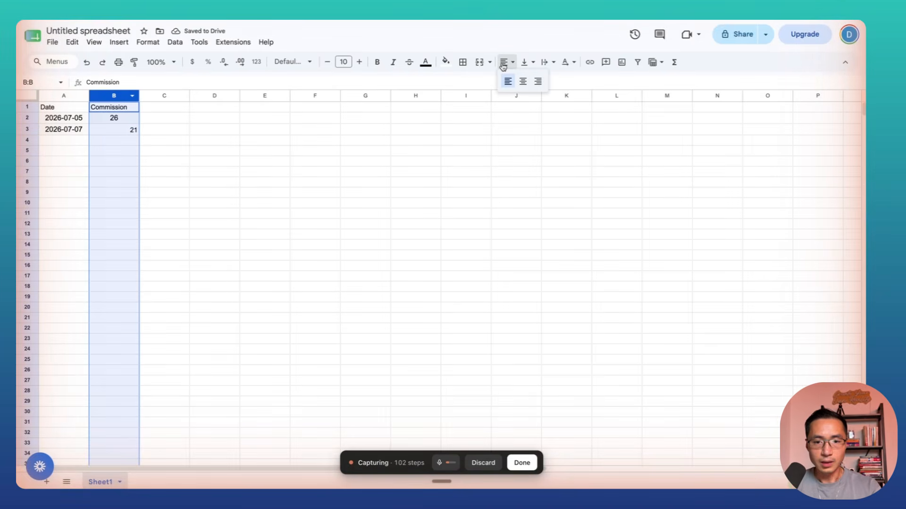
{"action": "left_click", "coordinate": [539, 80]}
{"action": "left_click", "coordinate": [192, 62]}
{"action": "left_click", "coordinate": [150, 187]}
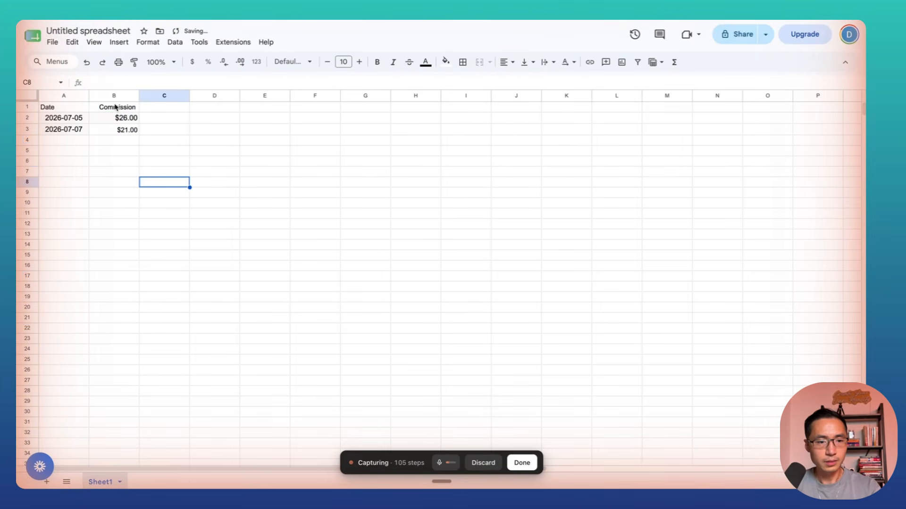
{"action": "left_click", "coordinate": [114, 95]}
{"action": "left_click", "coordinate": [224, 62]}
{"action": "left_click", "coordinate": [224, 62]}
Left-align the Date column and freeze the header row of the spreadsheet
{"action": "left_click", "coordinate": [64, 95]}
{"action": "left_click", "coordinate": [507, 61]}
{"action": "left_click", "coordinate": [505, 81]}
{"action": "left_click", "coordinate": [208, 223]}
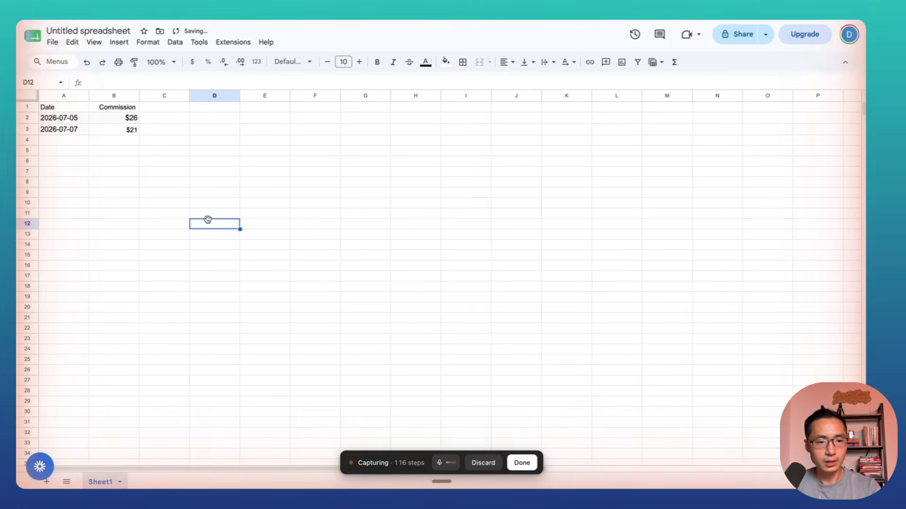
{"action": "left_click_drag", "start_coordinate": [27, 102], "coordinate": [29, 112]}
{"action": "left_click", "coordinate": [164, 194]}
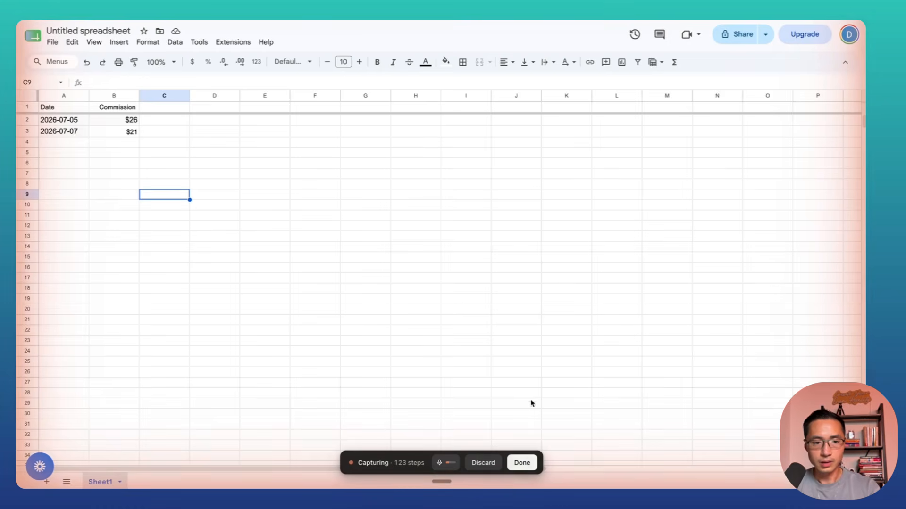
Finish the workflow recording and answer Claude's setup questions with Drive Chrome automatically, One fixed tracker sheet and Convert all to USD
{"action": "left_click", "coordinate": [524, 464]}
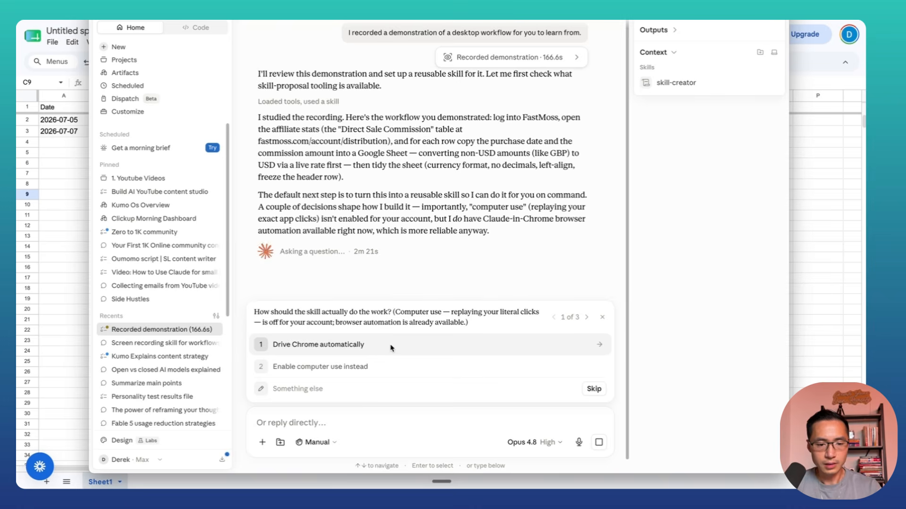
{"action": "left_click", "coordinate": [321, 348]}
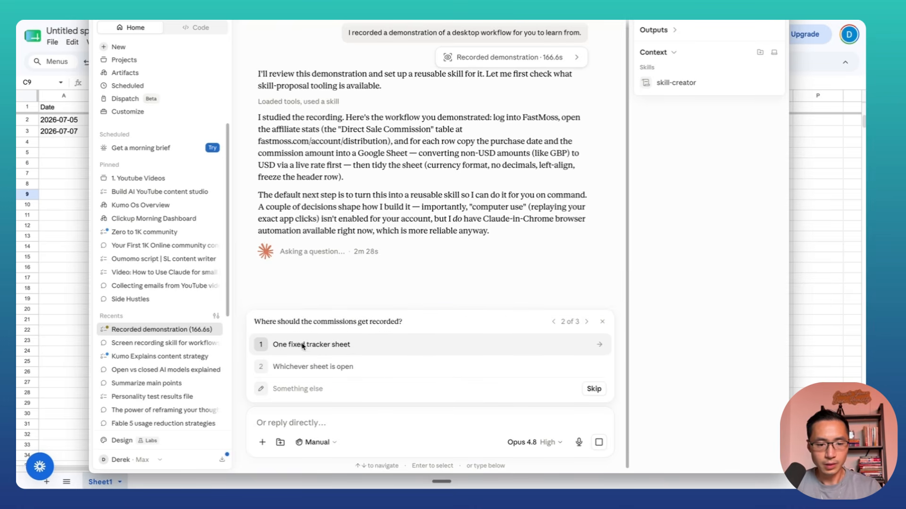
{"action": "left_click", "coordinate": [369, 348]}
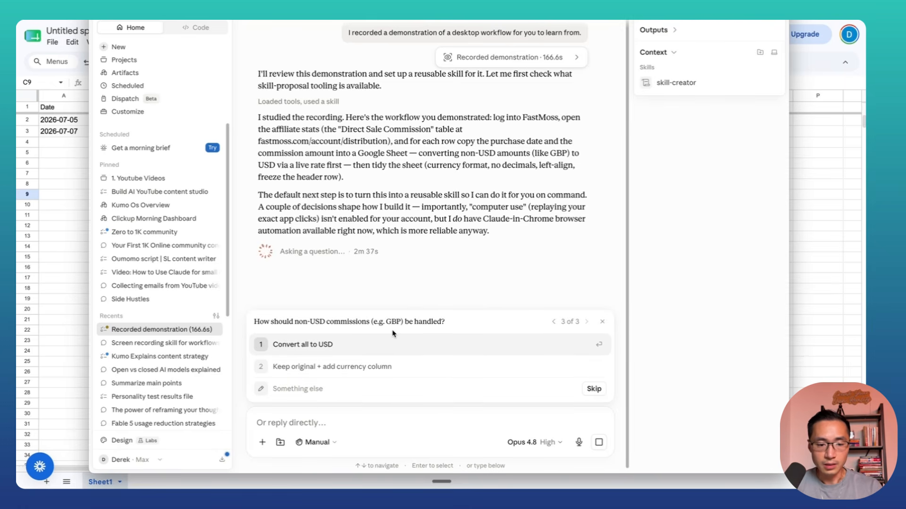
{"action": "left_click", "coordinate": [351, 349]}
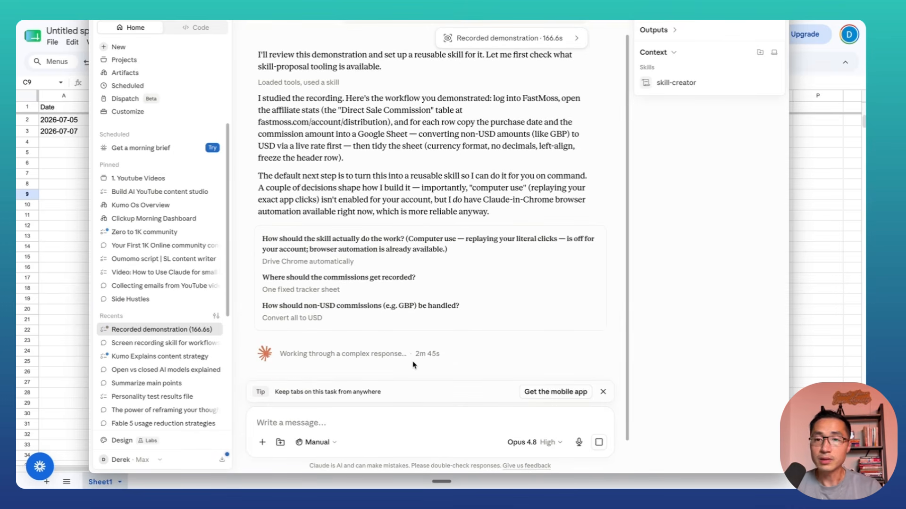
{"action": "left_click", "coordinate": [603, 392]}
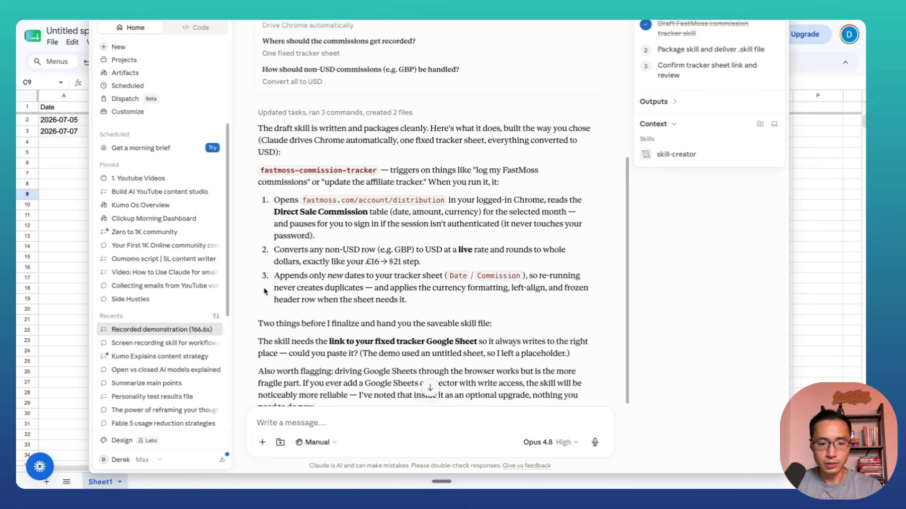
Read Claude's request for the tracker sheet link, switch to Google Sheets and name the spreadsheet fastmoss commission tracker for sharing
{"action": "scroll", "coordinate": [264, 292], "scroll_direction": "down", "scroll_amount": 3}
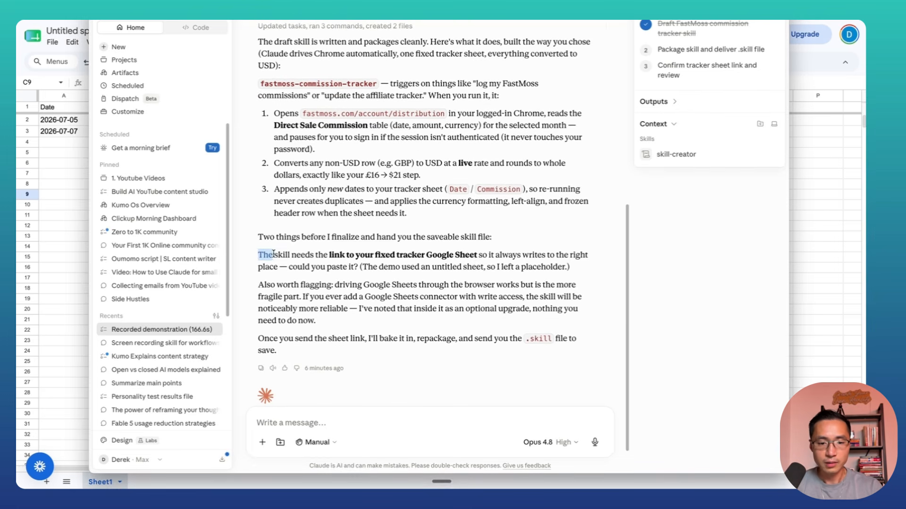
{"action": "left_click_drag", "start_coordinate": [258, 255], "coordinate": [357, 265]}
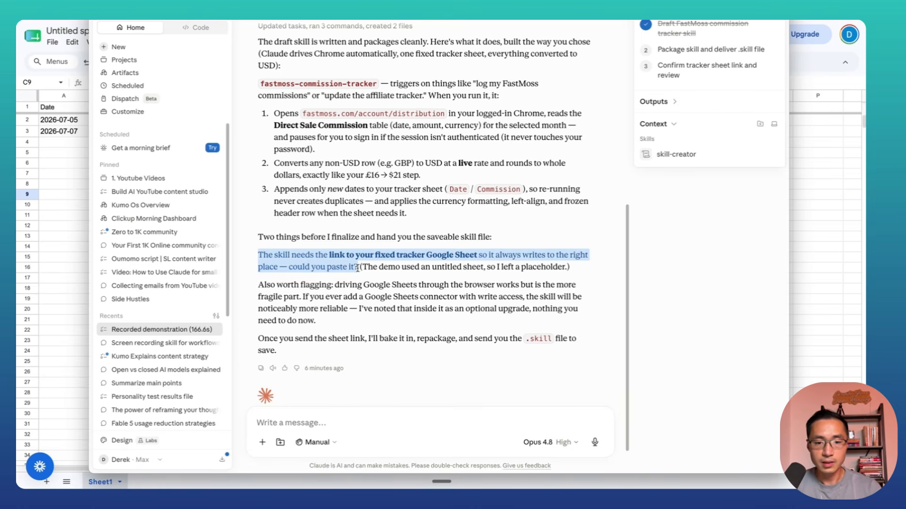
{"action": "left_click", "coordinate": [66, 239]}
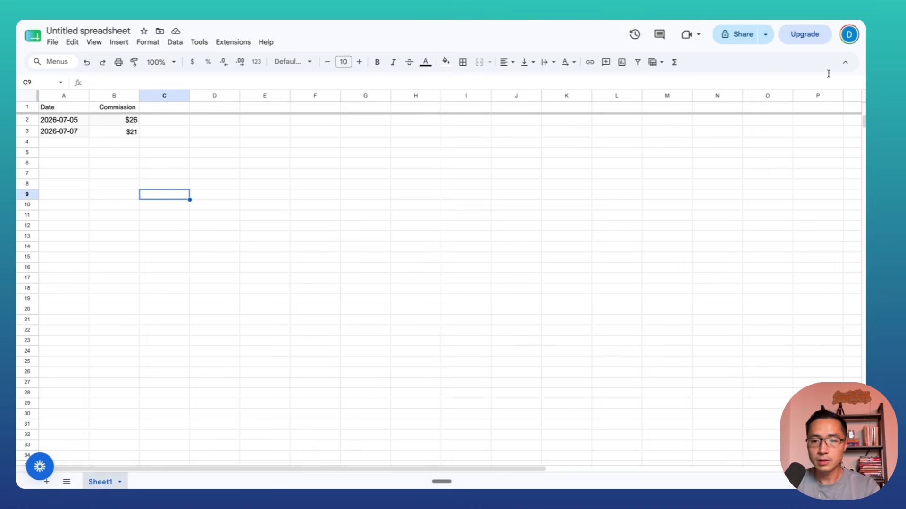
{"action": "left_click", "coordinate": [765, 34]}
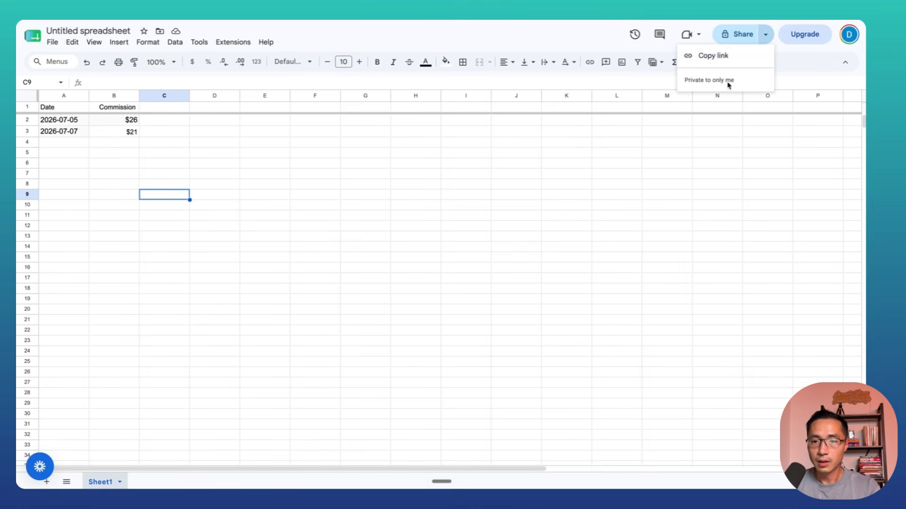
{"action": "left_click", "coordinate": [741, 36]}
{"action": "type", "text": "fast mos"}
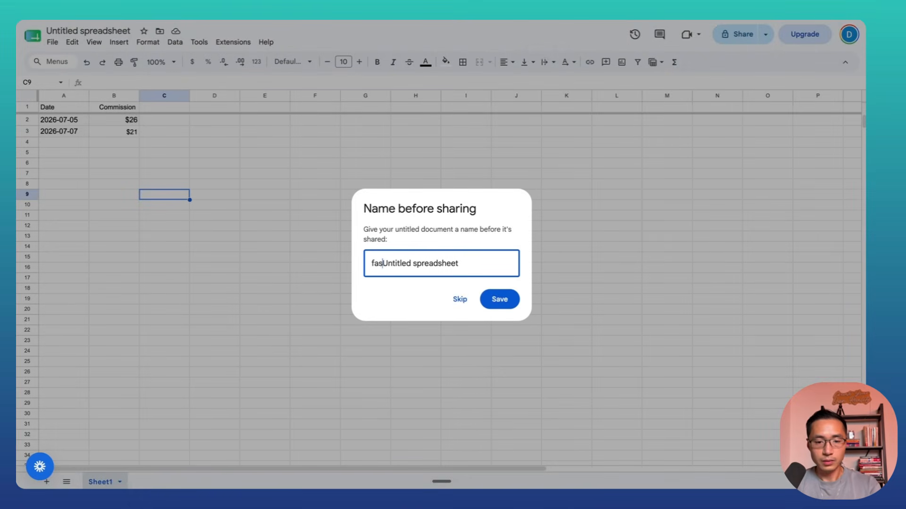
{"action": "type", "text": "s commiss"}
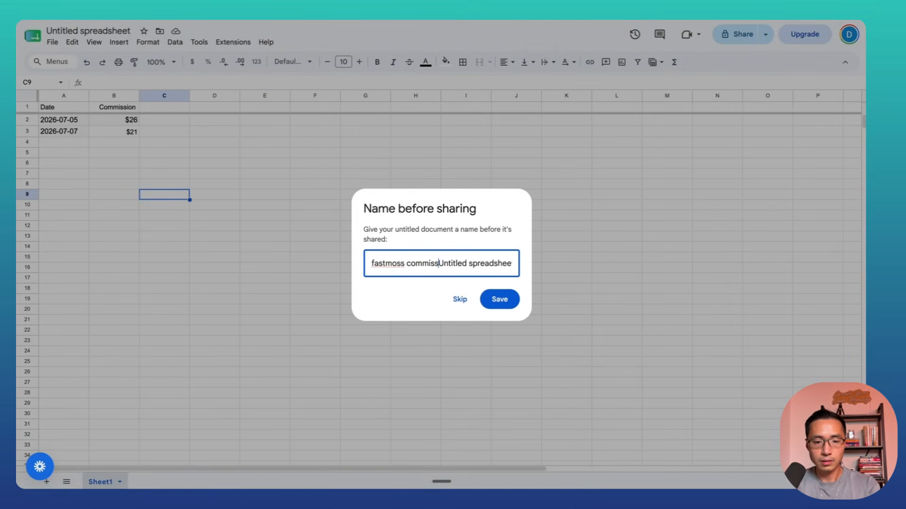
{"action": "type", "text": "ion tracker"}
{"action": "key", "text": "shift+End"}
{"action": "key", "text": "Delete"}
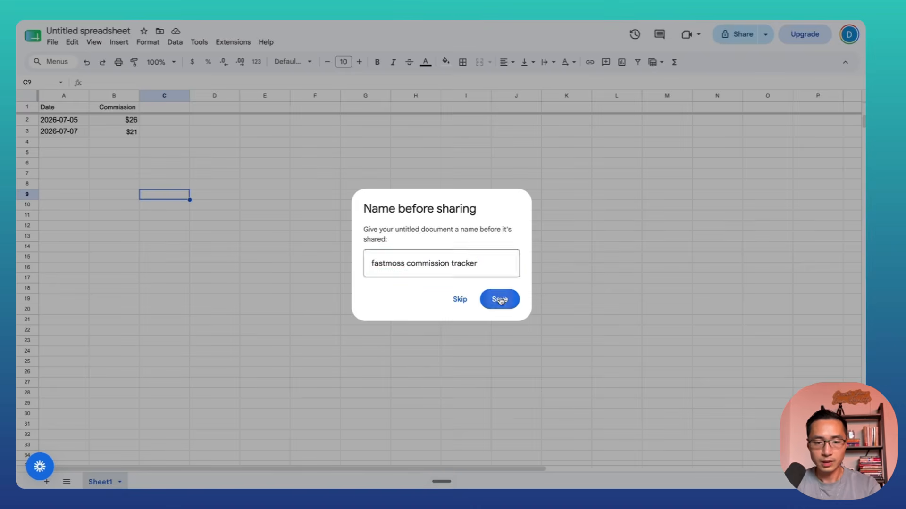
{"action": "left_click", "coordinate": [500, 299]}
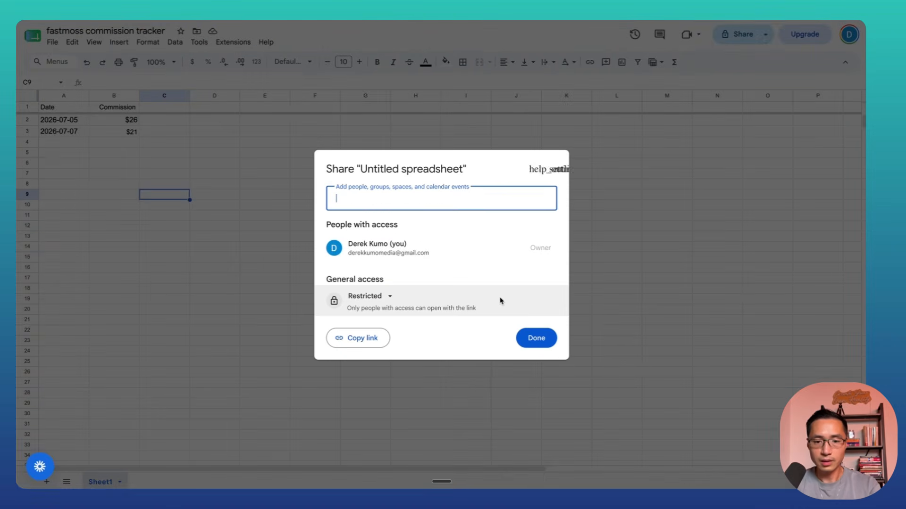
Set the spreadsheet's general access to Anyone with the link as Editor and copy the sharing link
{"action": "left_click", "coordinate": [396, 301]}
{"action": "left_click", "coordinate": [407, 348]}
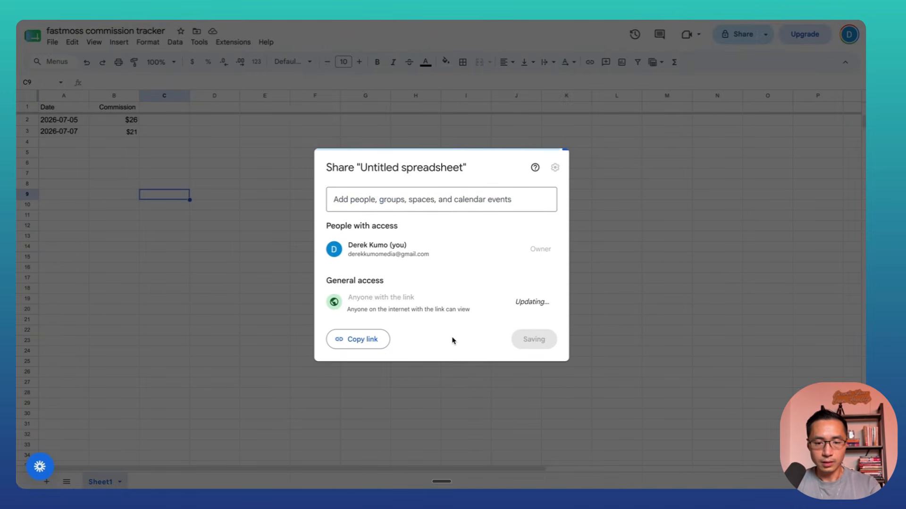
{"action": "left_click", "coordinate": [526, 297]}
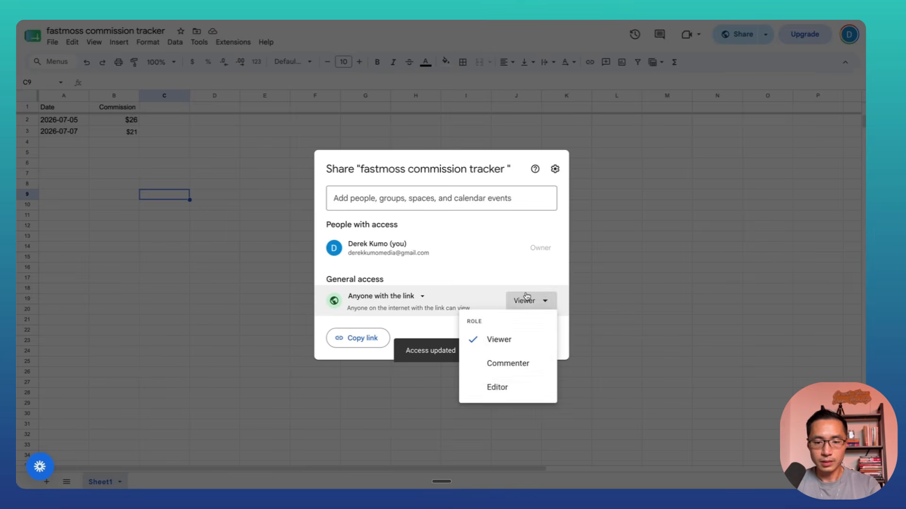
{"action": "left_click", "coordinate": [497, 386]}
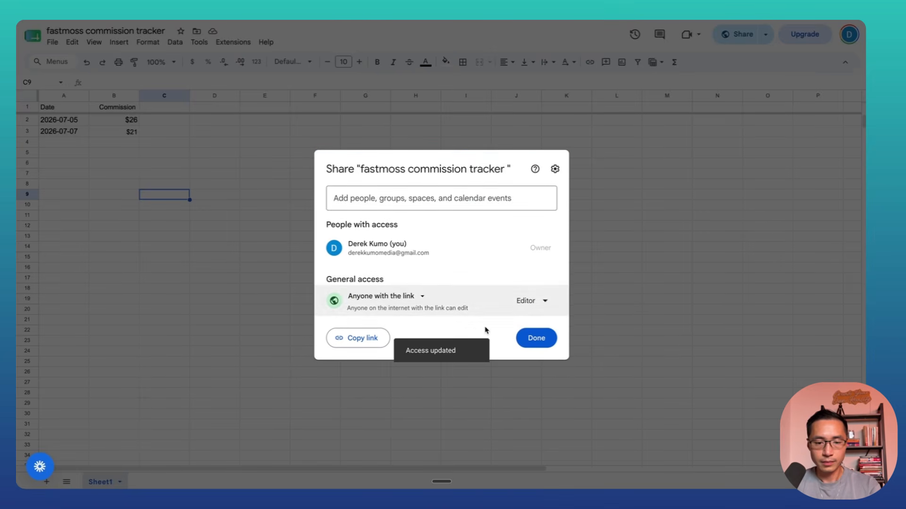
{"action": "left_click", "coordinate": [370, 337]}
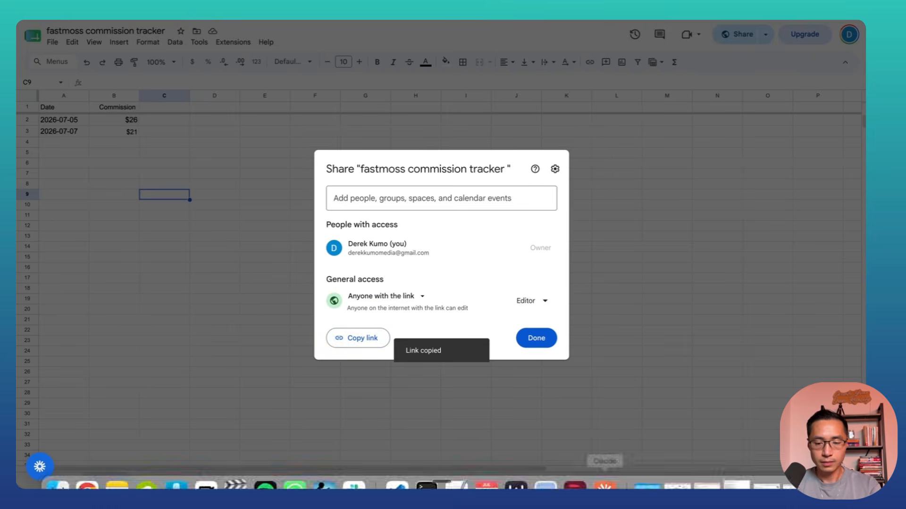
Switch to Claude and send the sheet link with "here is the link to the google sheet" and "i believe Google sheets connectors enabled"
{"action": "left_click", "coordinate": [612, 480]}
{"action": "key", "text": "super+v"}
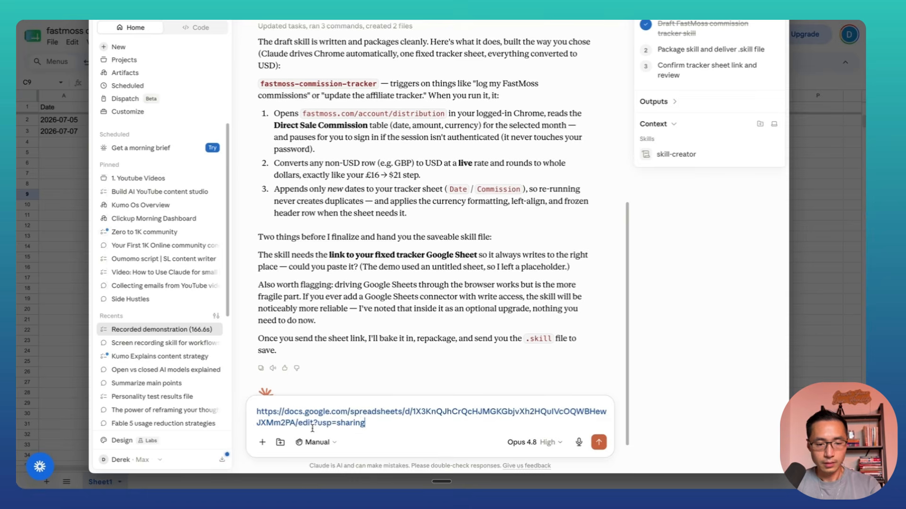
{"action": "key", "text": "shift+Return"}
{"action": "key", "text": "shift+Return"}
{"action": "type", "text": "here is the link to the google sheet"}
{"action": "left_click_drag", "start_coordinate": [335, 232], "coordinate": [346, 253]}
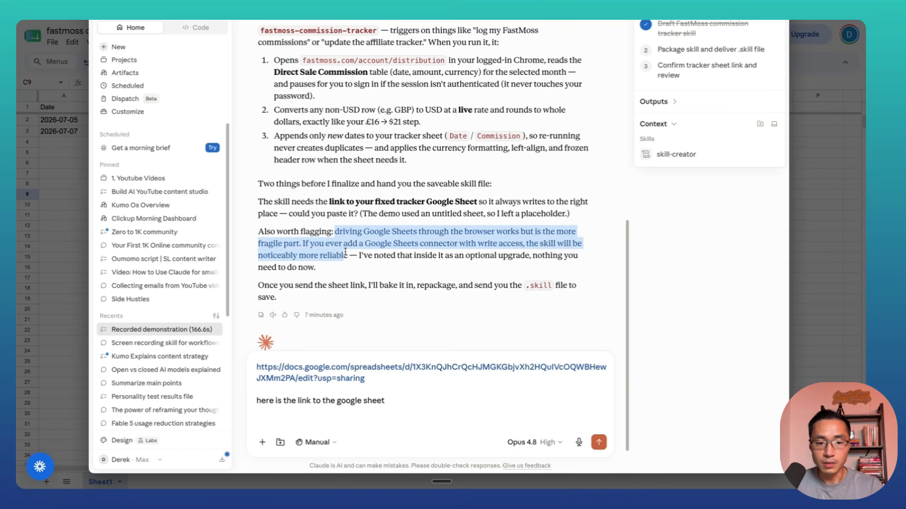
{"action": "left_click", "coordinate": [348, 255]}
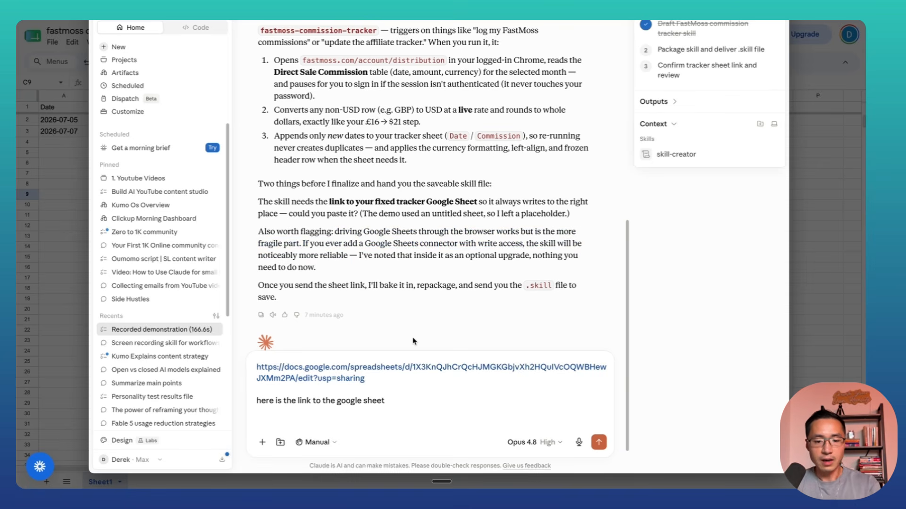
{"action": "left_click", "coordinate": [407, 401]}
{"action": "key", "text": "shift+Return"}
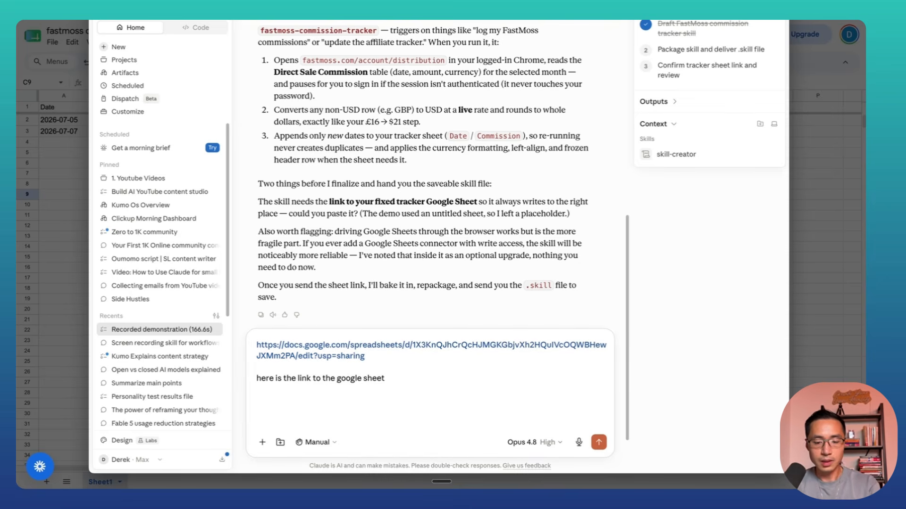
{"action": "type", "text": "i believe Google sheets connectors enabled"}
{"action": "key", "text": "Return"}
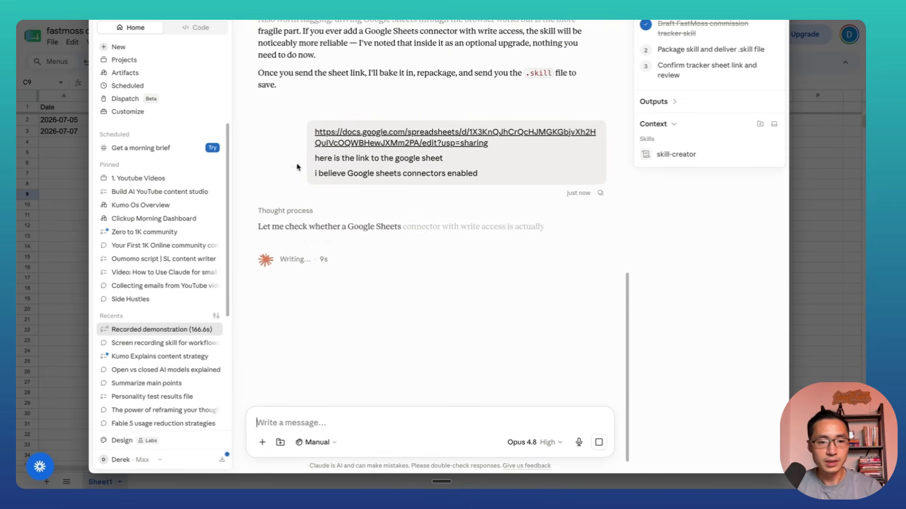
Look through Claude's connectors list for a Google Sheets connector, then return to the chat
{"action": "scroll", "coordinate": [388, 284], "scroll_direction": "up", "scroll_amount": 1}
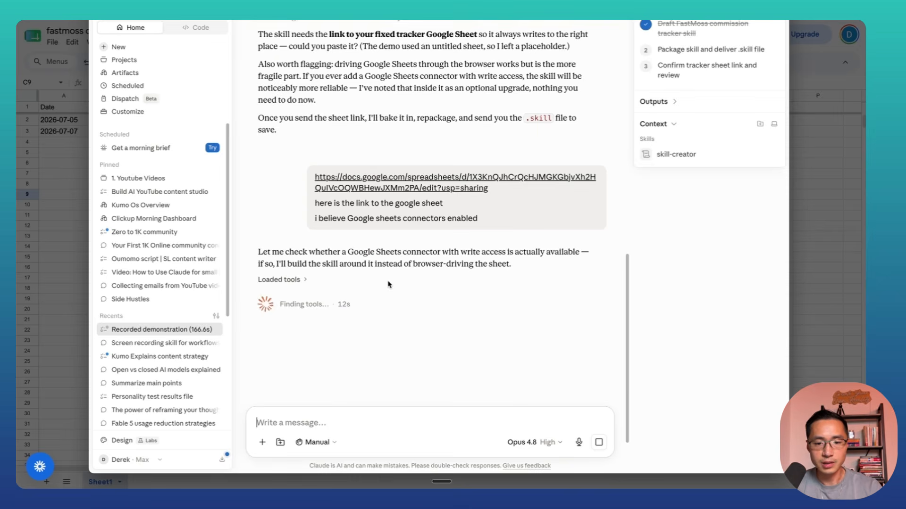
{"action": "left_click", "coordinate": [127, 111]}
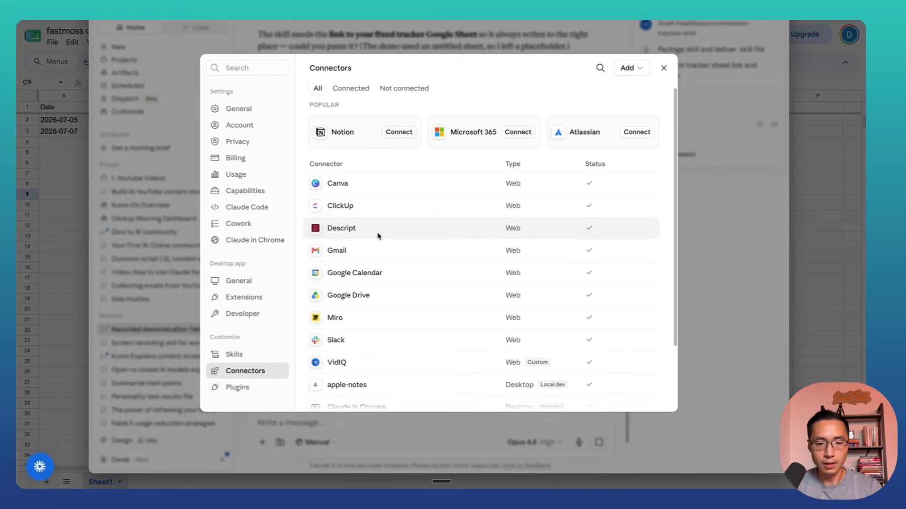
{"action": "scroll", "coordinate": [376, 236], "scroll_direction": "down", "scroll_amount": 2}
{"action": "scroll", "coordinate": [377, 236], "scroll_direction": "up", "scroll_amount": 1}
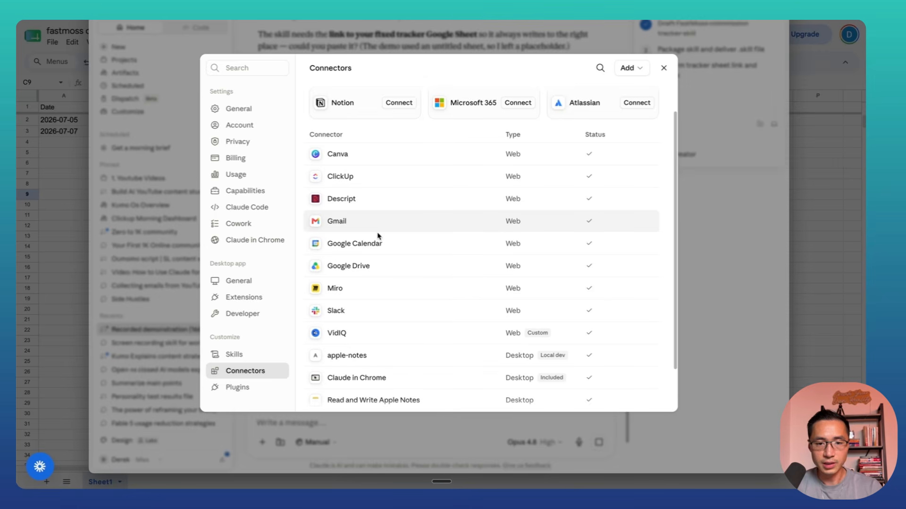
{"action": "scroll", "coordinate": [378, 236], "scroll_direction": "down", "scroll_amount": 3}
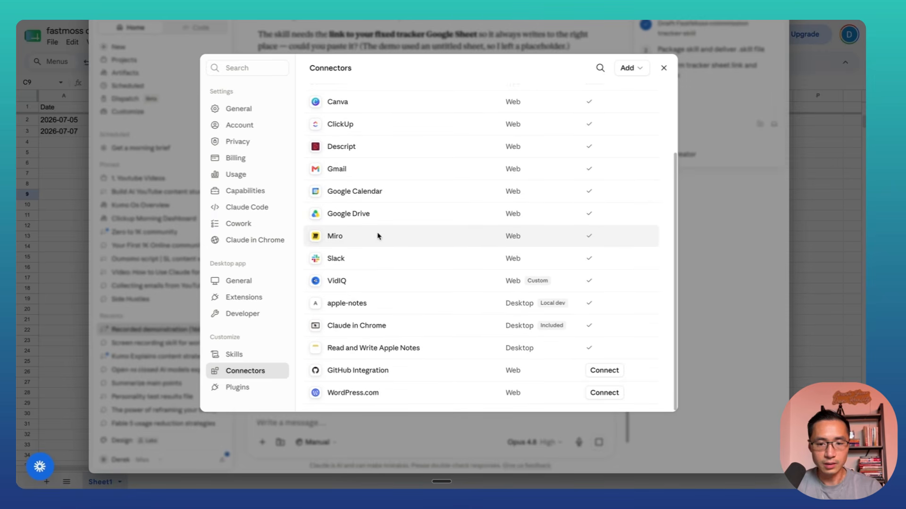
{"action": "scroll", "coordinate": [389, 315], "scroll_direction": "up", "scroll_amount": 5}
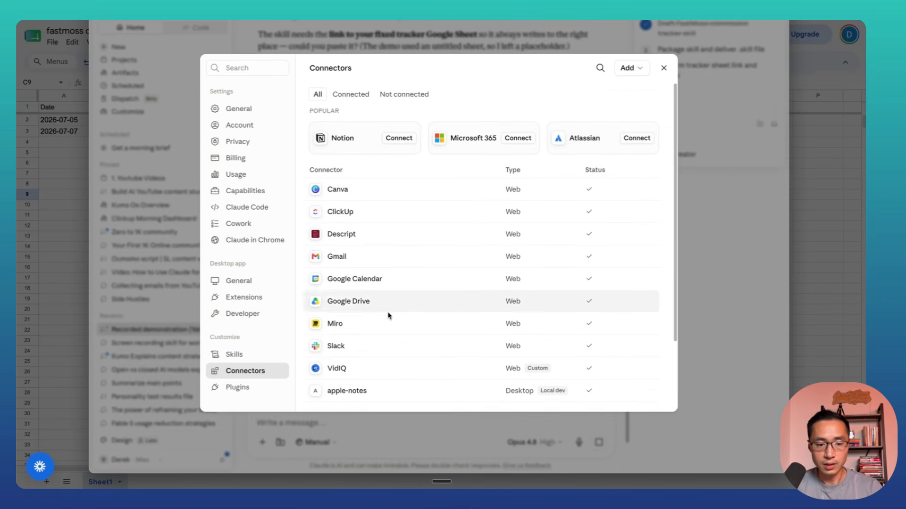
{"action": "left_click", "coordinate": [664, 68]}
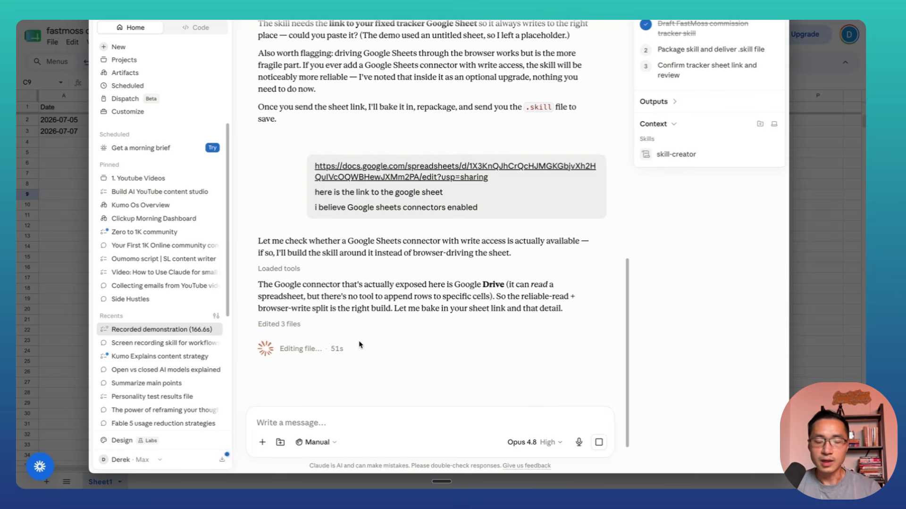
Save the fastmoss-commission-tracker skill and review the instructions in its SKILL.md file
{"action": "left_click", "coordinate": [345, 428]}
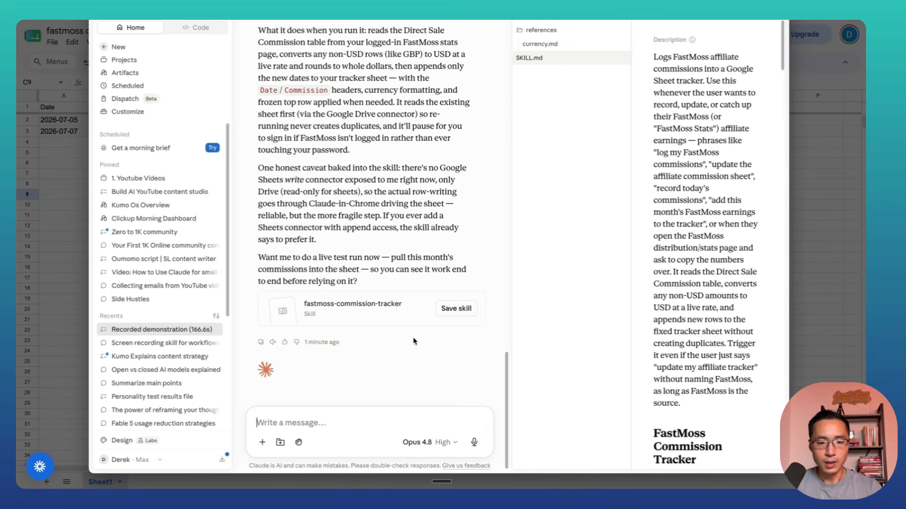
{"action": "left_click", "coordinate": [455, 309]}
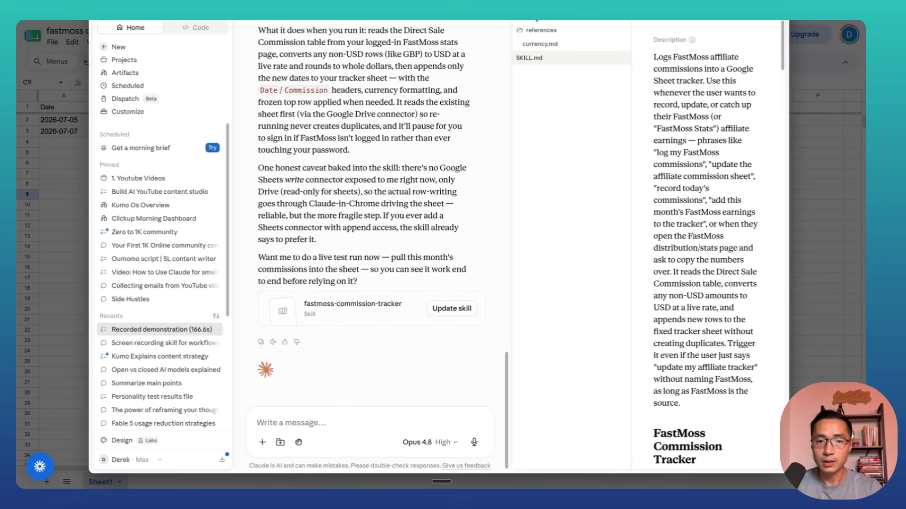
{"action": "left_click_drag", "start_coordinate": [513, 20], "coordinate": [452, 36]}
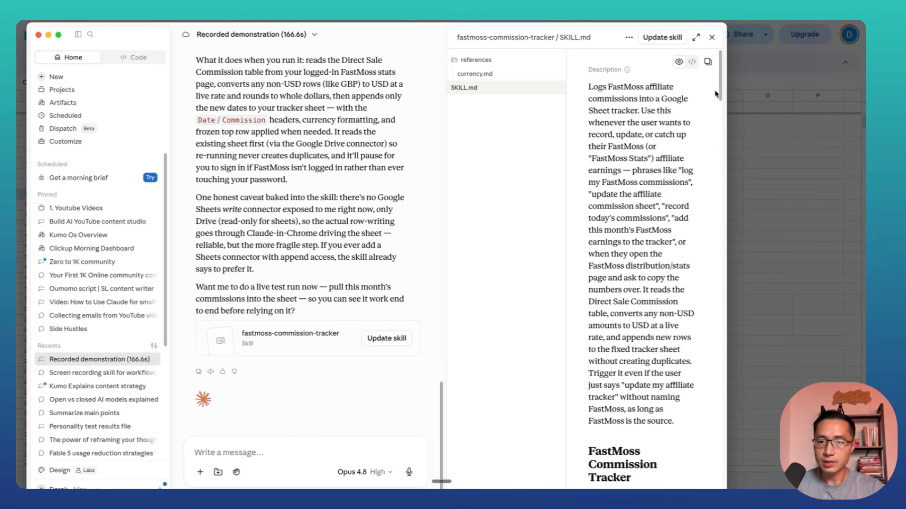
{"action": "left_click_drag", "start_coordinate": [720, 87], "coordinate": [737, 195]}
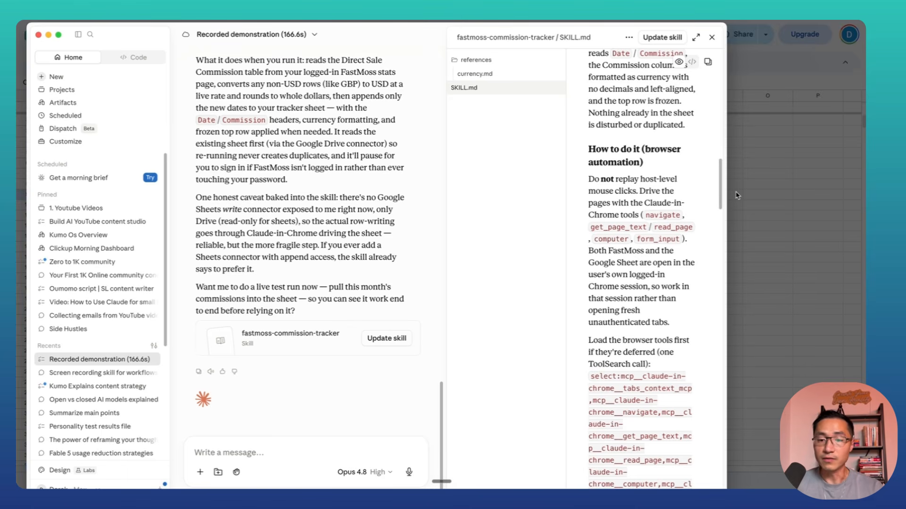
{"action": "left_click_drag", "start_coordinate": [737, 194], "coordinate": [724, 279]}
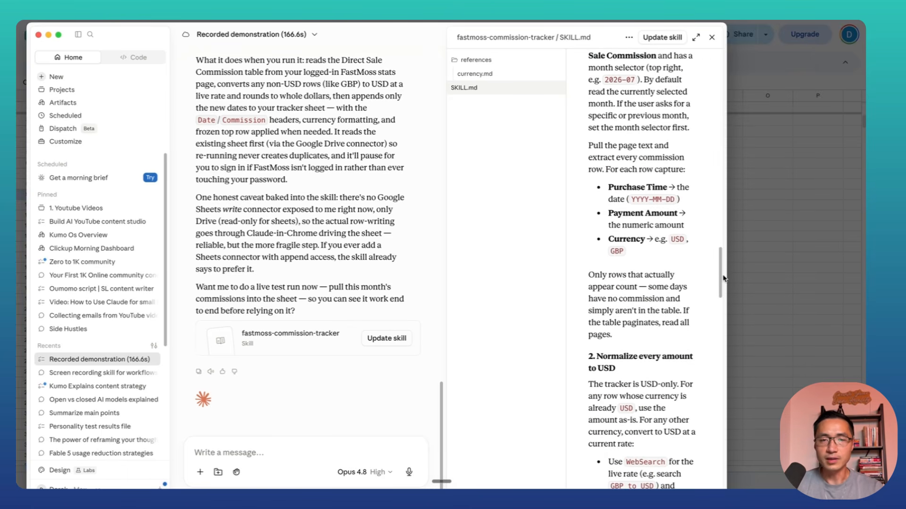